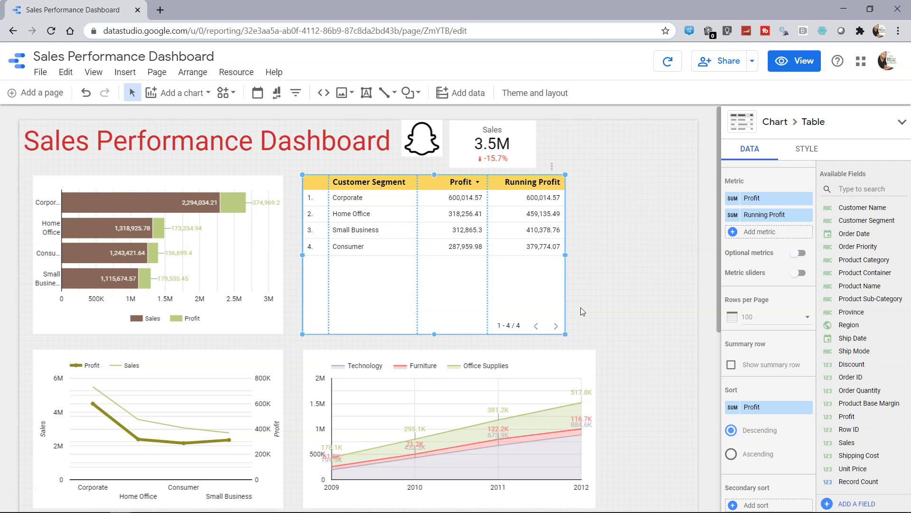
{"action": "left_click", "coordinate": [732, 219]}
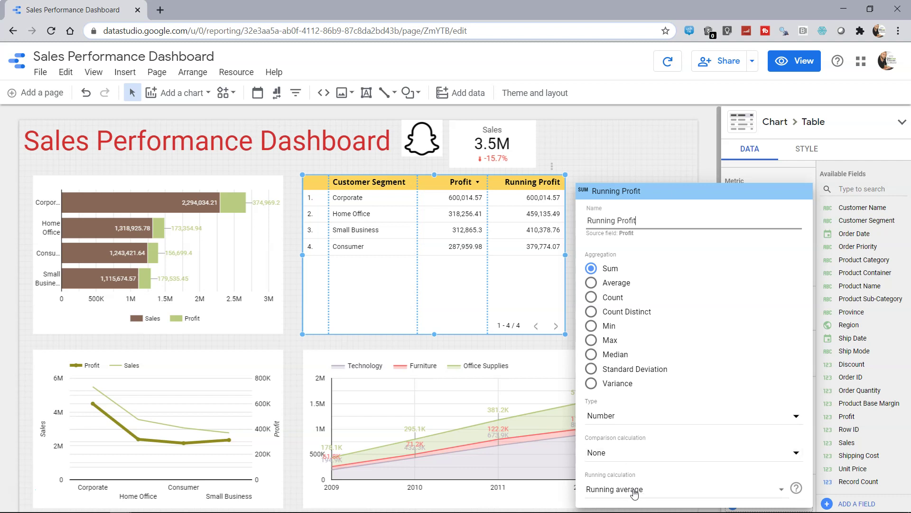
{"action": "left_click", "coordinate": [634, 454]}
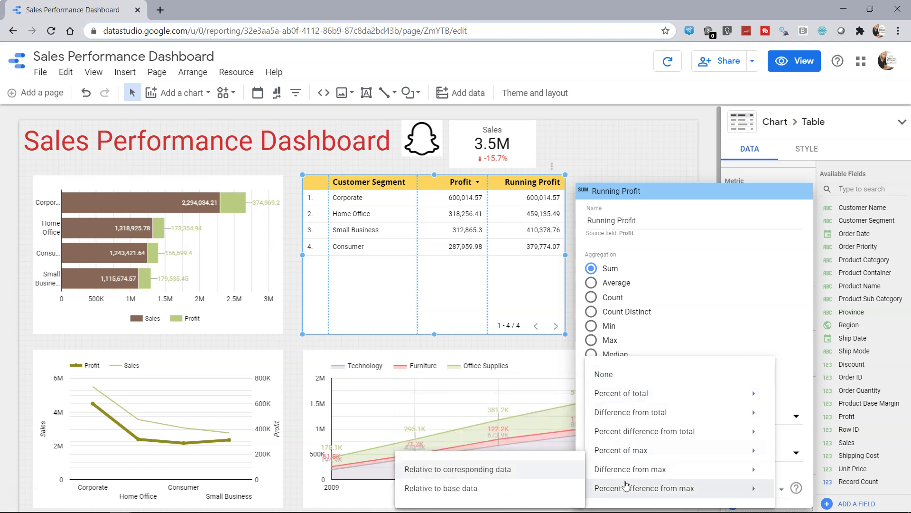
{"action": "mouse_move", "coordinate": [630, 400]}
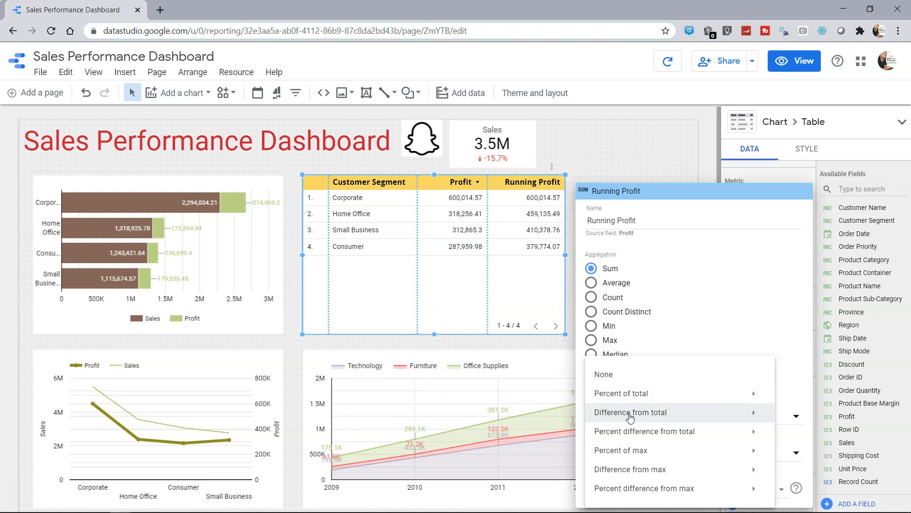
{"action": "mouse_move", "coordinate": [644, 436]}
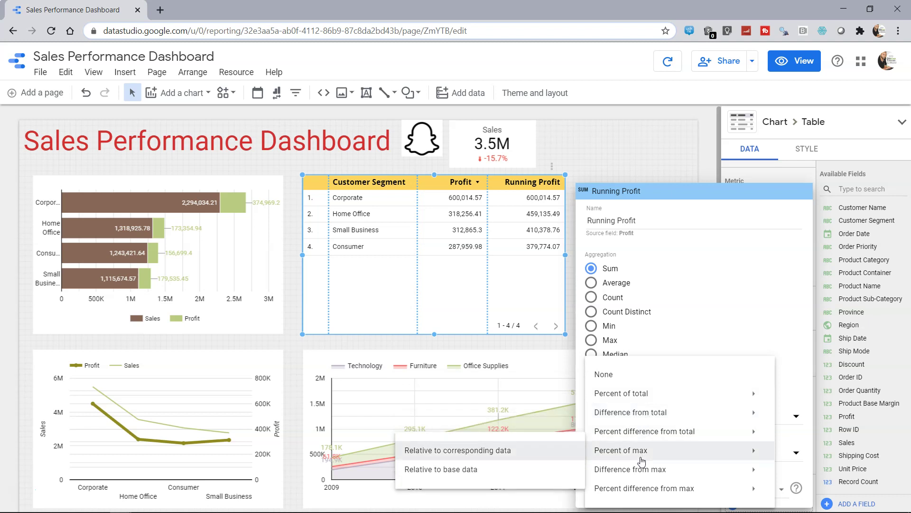
{"action": "mouse_move", "coordinate": [641, 474]}
{"action": "mouse_move", "coordinate": [650, 491]}
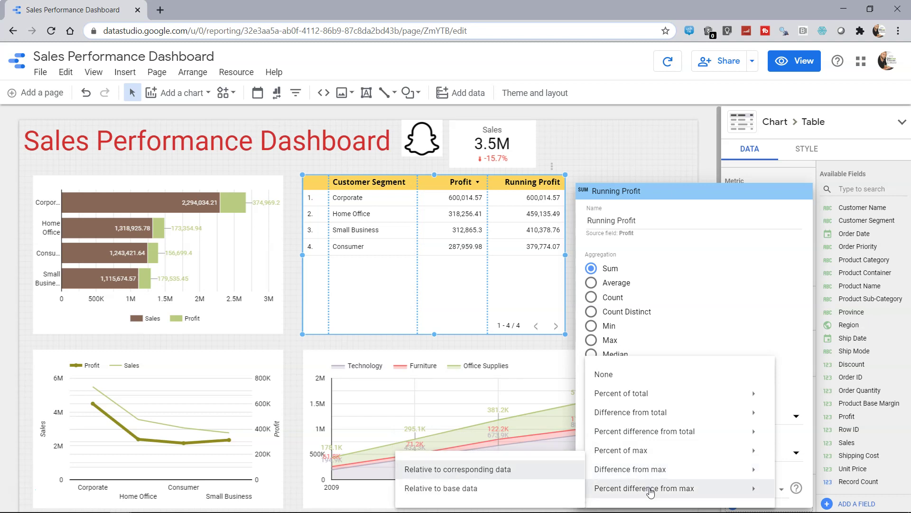
Close the open metric settings and remove the Running Profit metric from the table
{"action": "left_click", "coordinate": [633, 161]}
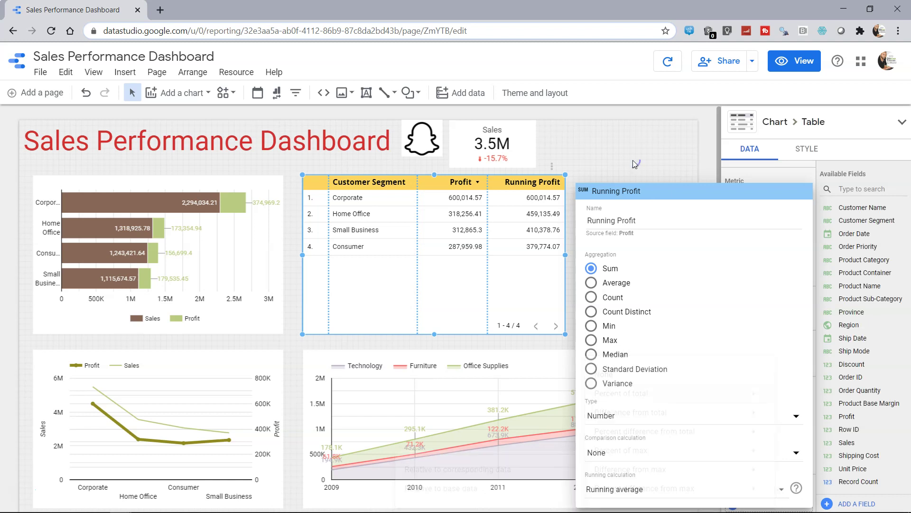
{"action": "left_click", "coordinate": [530, 268]}
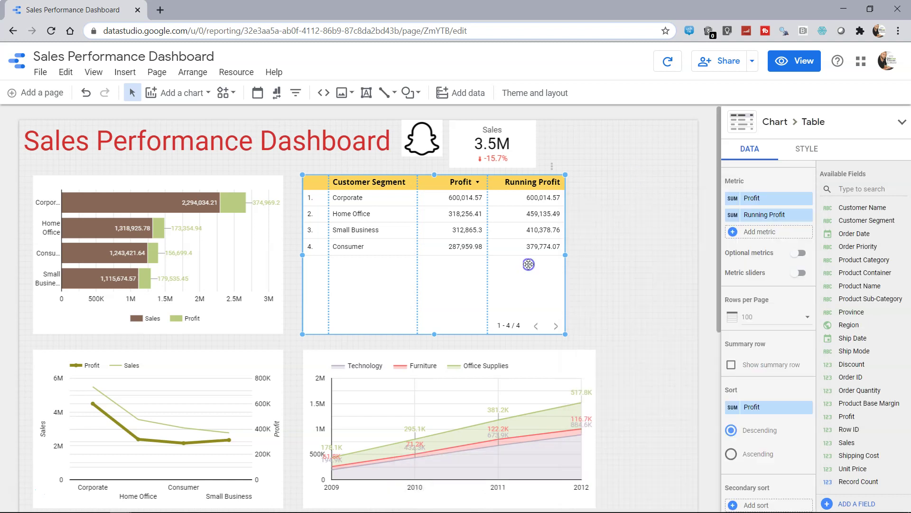
{"action": "left_click", "coordinate": [806, 216]}
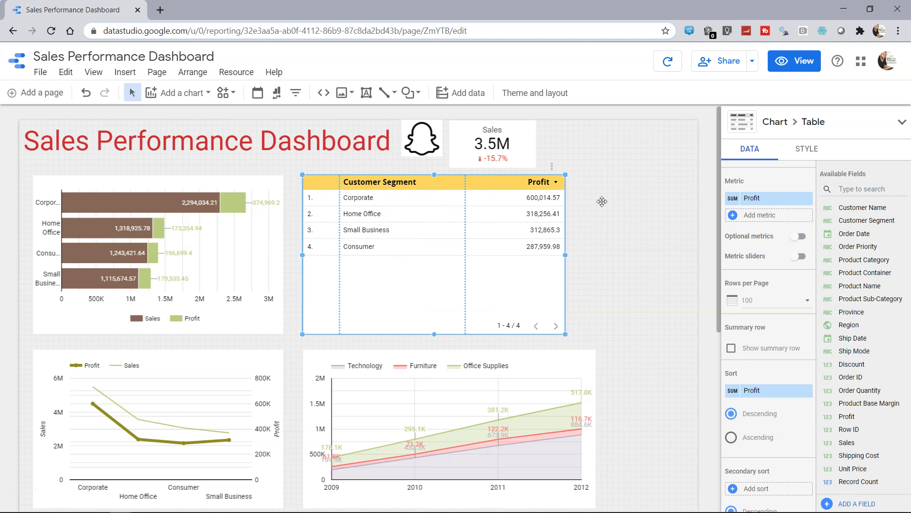
Add a second Profit metric shown as Percent of total, relative to corresponding data
{"action": "left_click", "coordinate": [758, 215]}
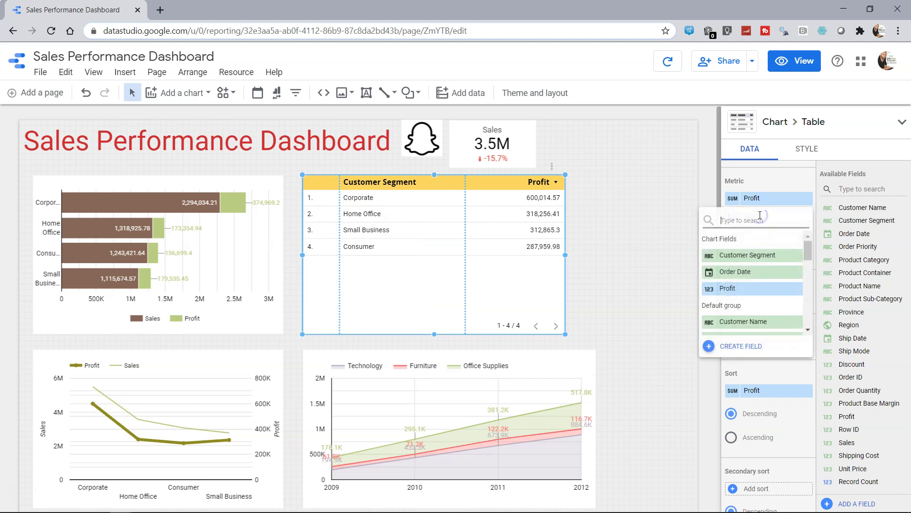
{"action": "left_click", "coordinate": [755, 288]}
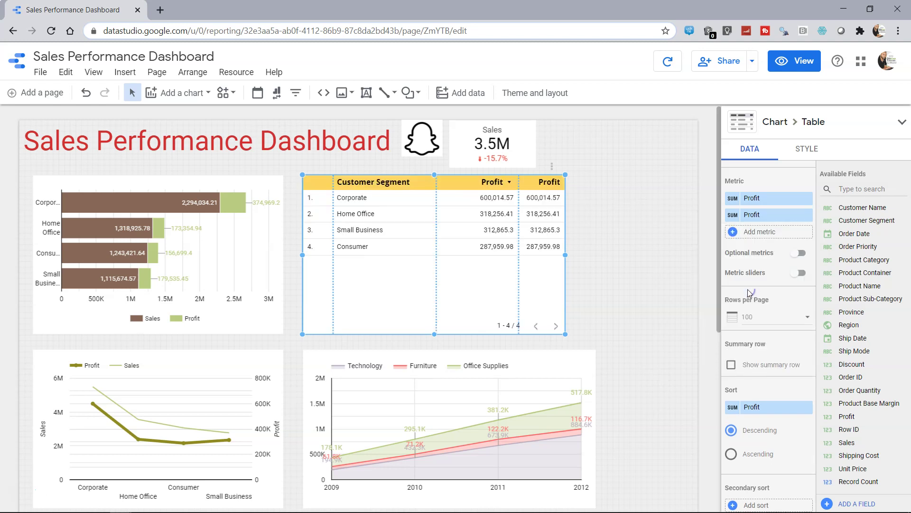
{"action": "left_click", "coordinate": [733, 216]}
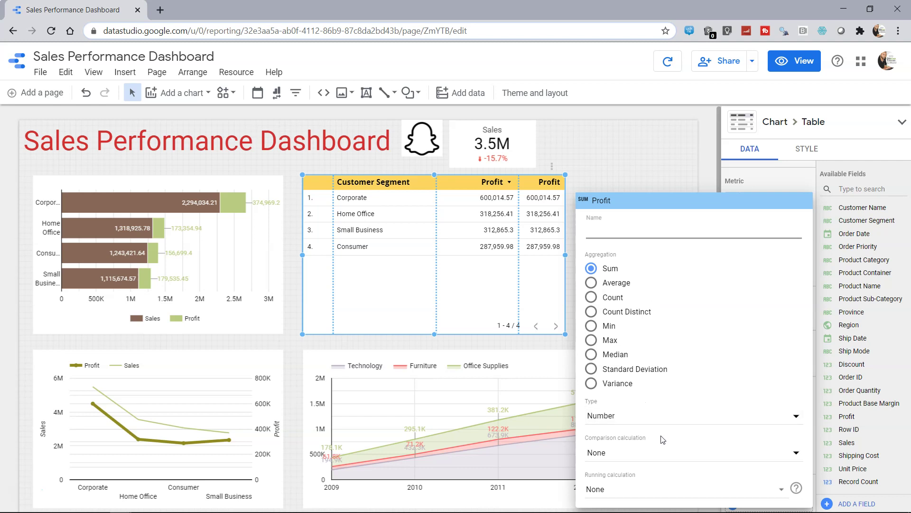
{"action": "left_click", "coordinate": [657, 453]}
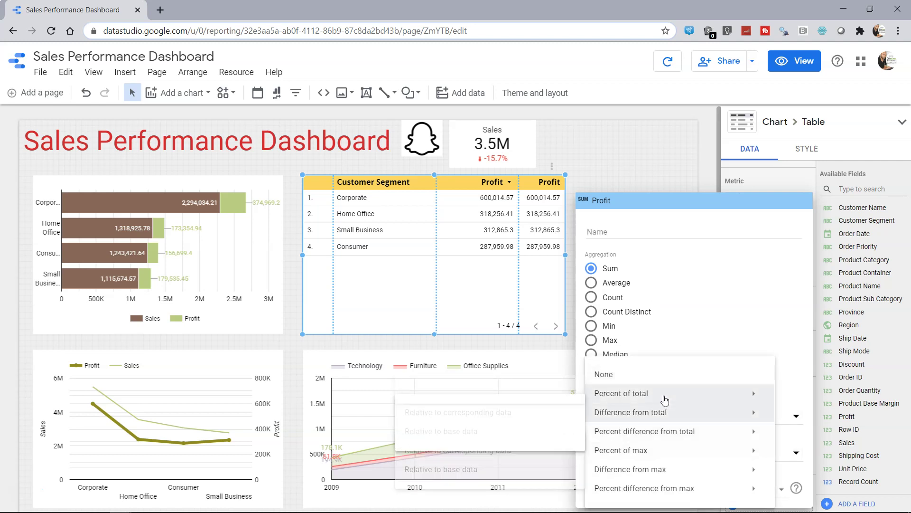
{"action": "mouse_move", "coordinate": [666, 400]}
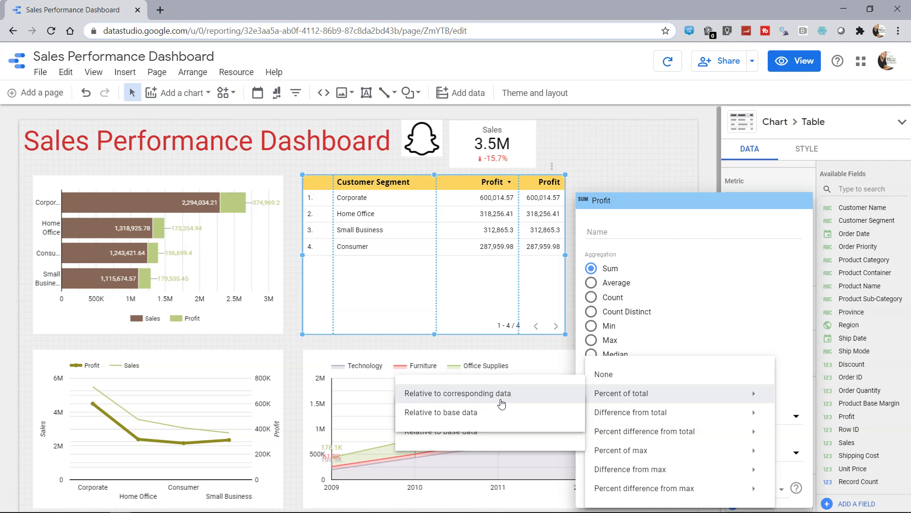
{"action": "left_click", "coordinate": [476, 397]}
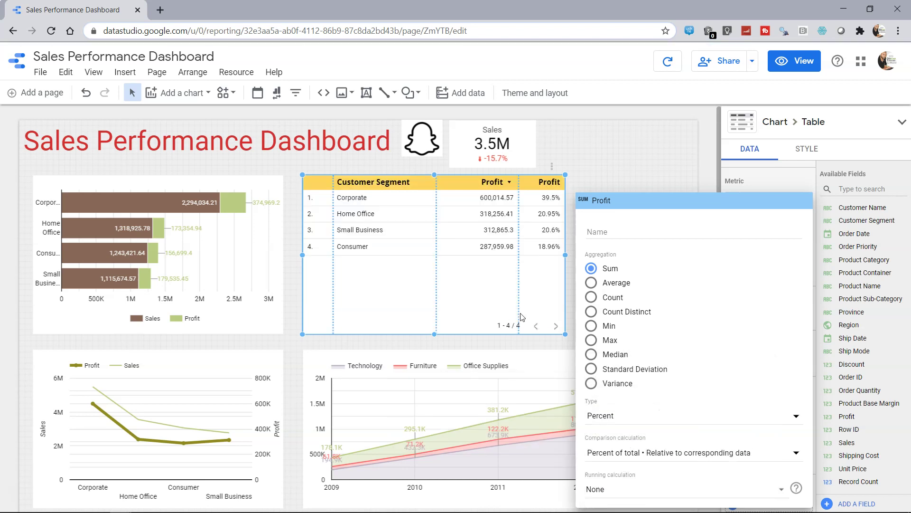
{"action": "left_click", "coordinate": [542, 310]}
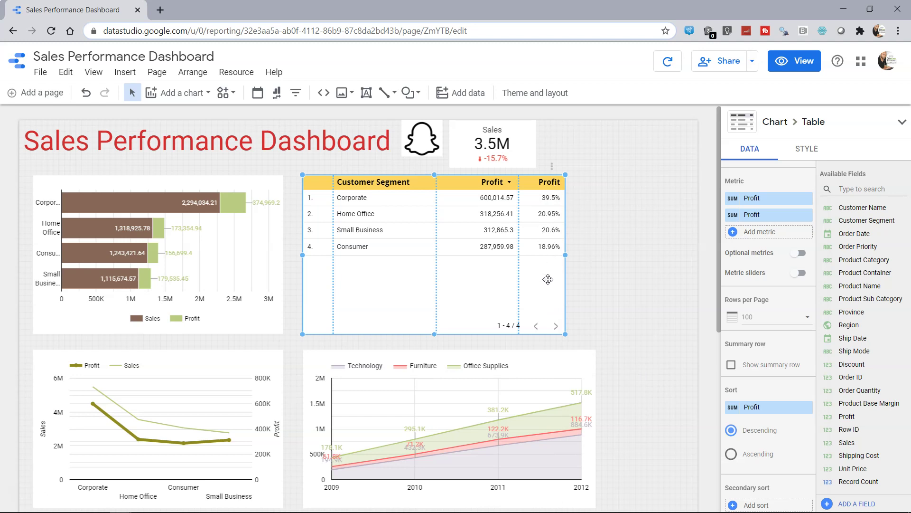
Confirm the second Profit stays Percent of total, then drag the column divider left to widen it
{"action": "left_click", "coordinate": [733, 217]}
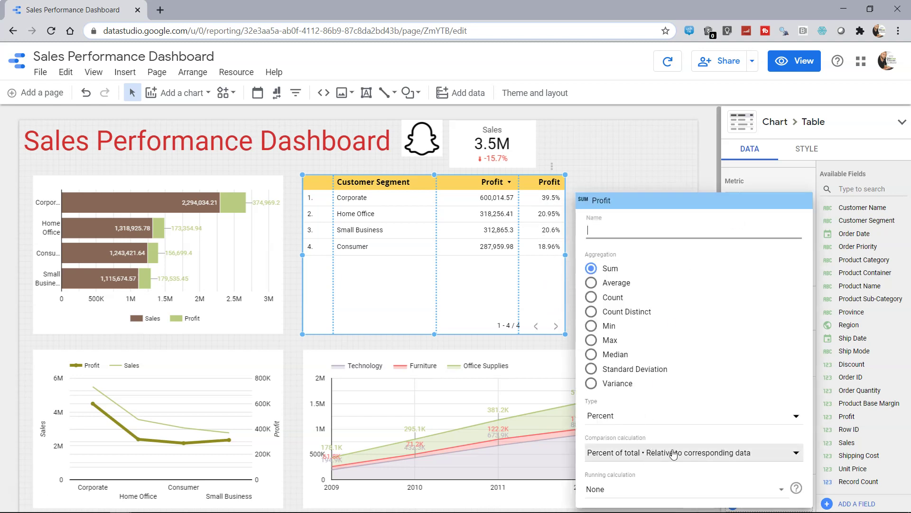
{"action": "left_click", "coordinate": [537, 275]}
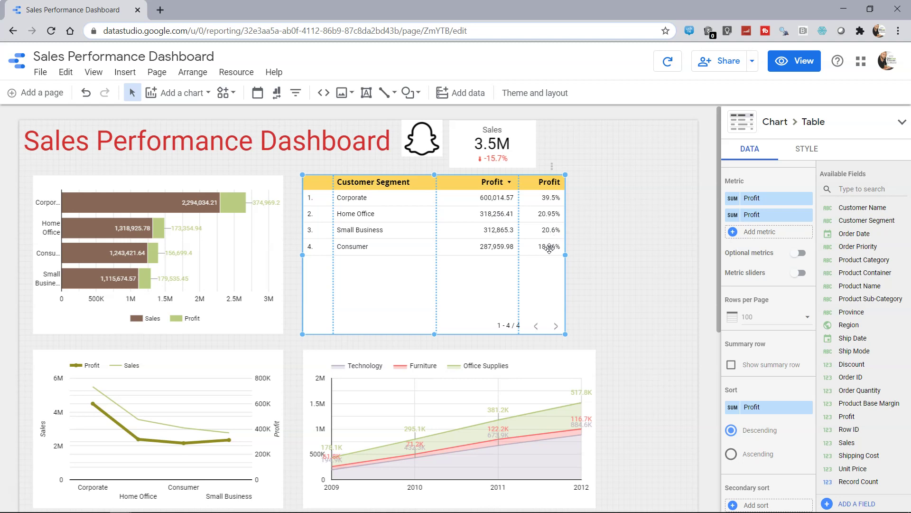
{"action": "left_click", "coordinate": [732, 215]}
{"action": "left_click", "coordinate": [622, 456]}
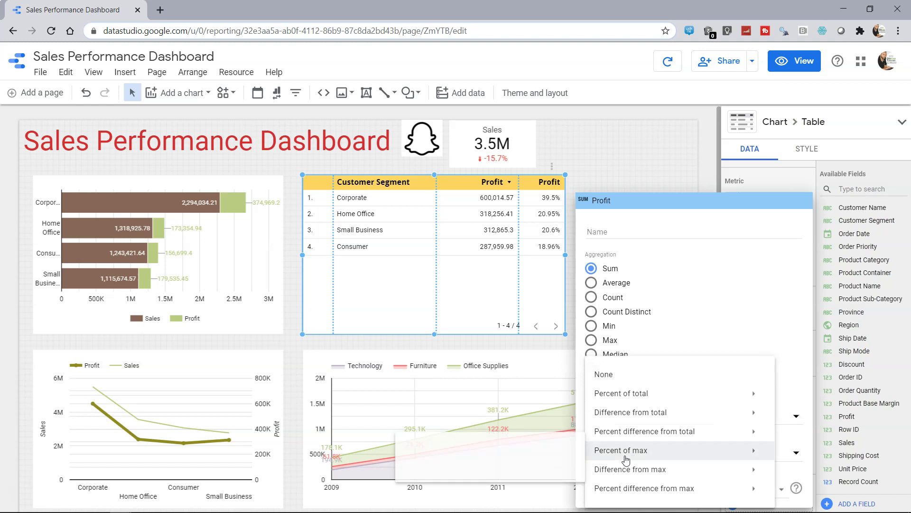
{"action": "mouse_move", "coordinate": [646, 416]}
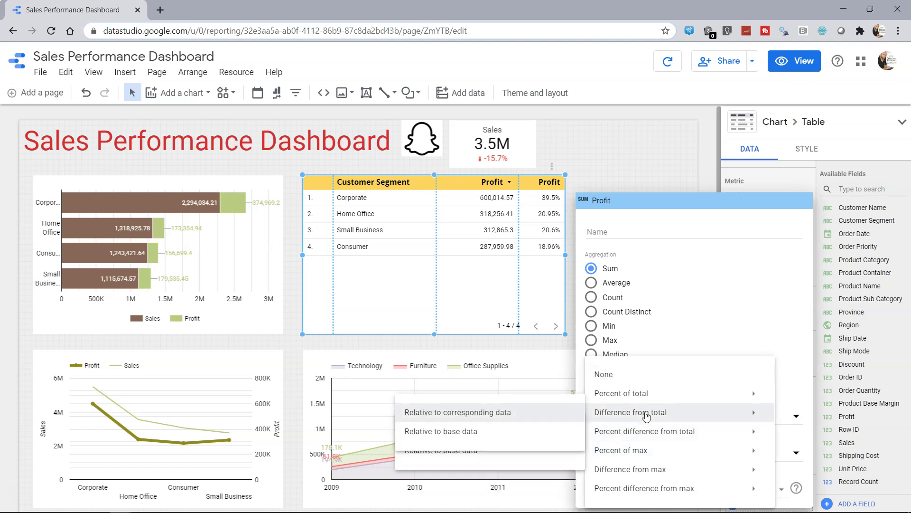
{"action": "left_click", "coordinate": [542, 272]}
{"action": "left_click", "coordinate": [538, 287]}
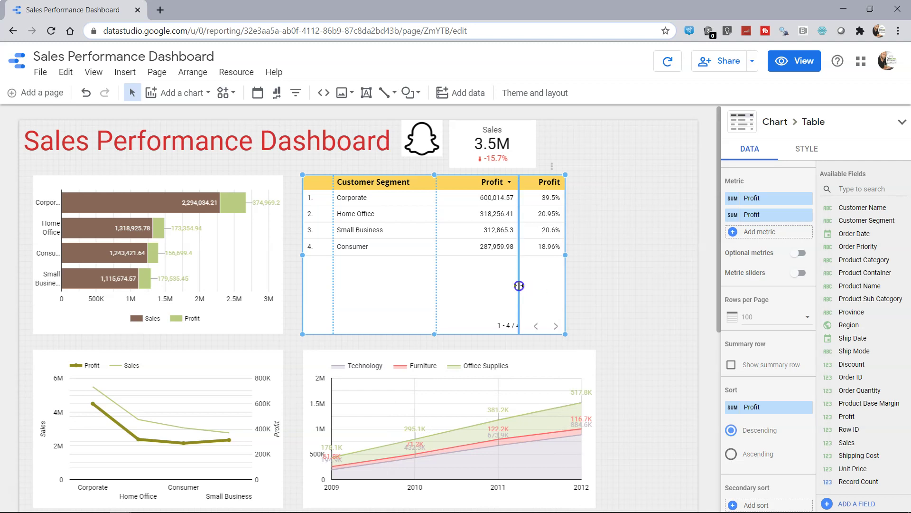
{"action": "left_click_drag", "start_coordinate": [518, 288], "coordinate": [484, 291]}
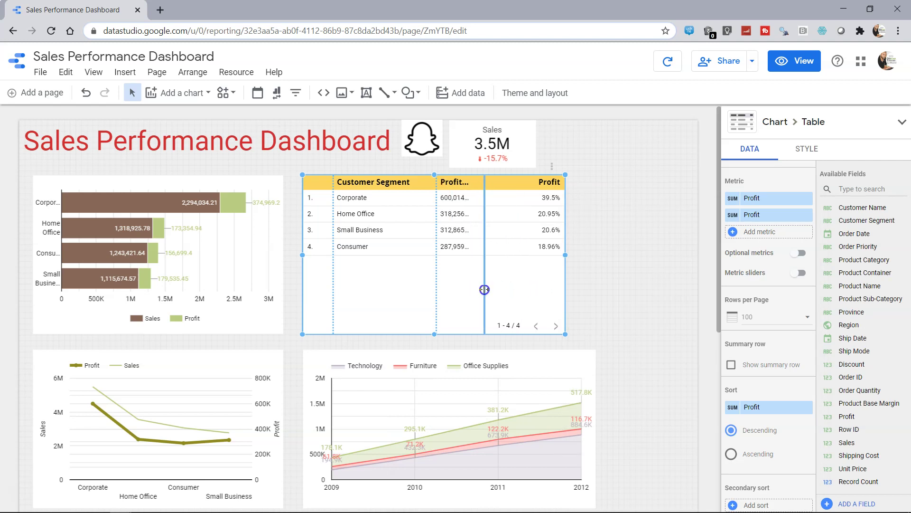
Add a third Profit column as Difference from total, relative to corresponding data, and drag the table wider
{"action": "left_click", "coordinate": [748, 232]}
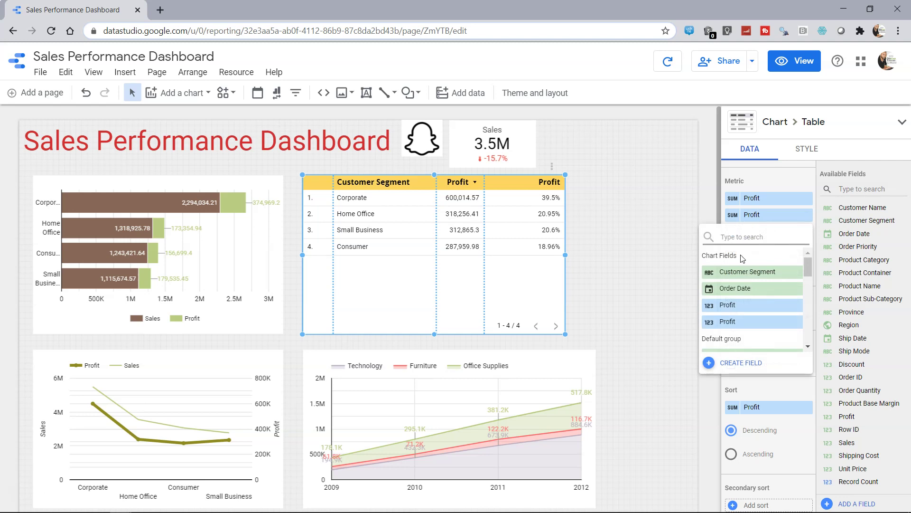
{"action": "left_click", "coordinate": [732, 307]}
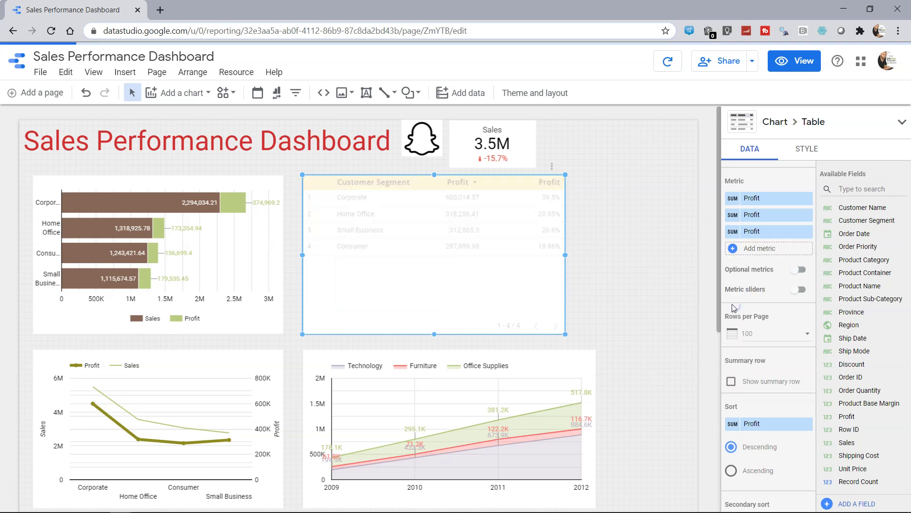
{"action": "left_click", "coordinate": [734, 232]}
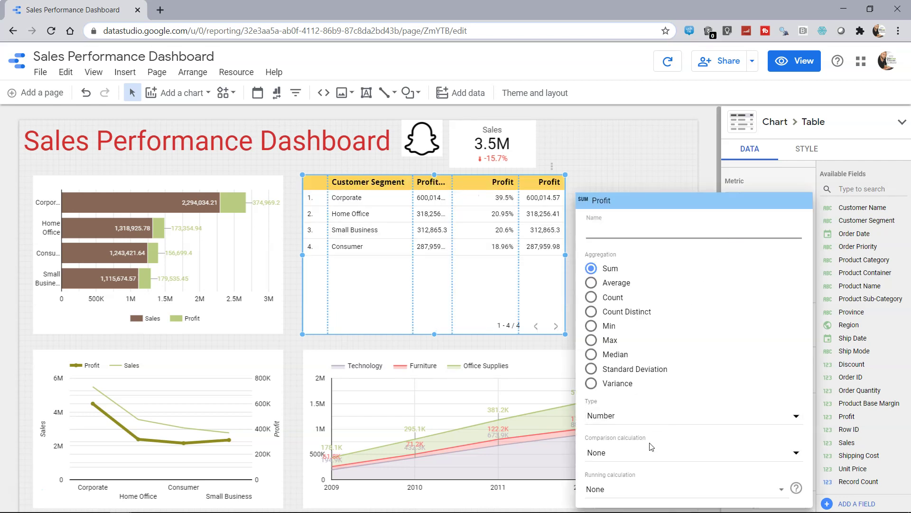
{"action": "left_click", "coordinate": [637, 457]}
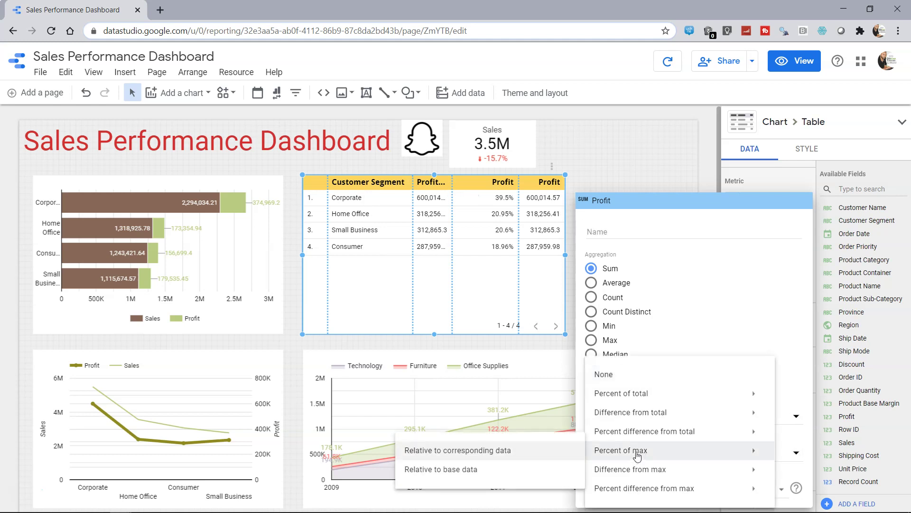
{"action": "mouse_move", "coordinate": [635, 422]}
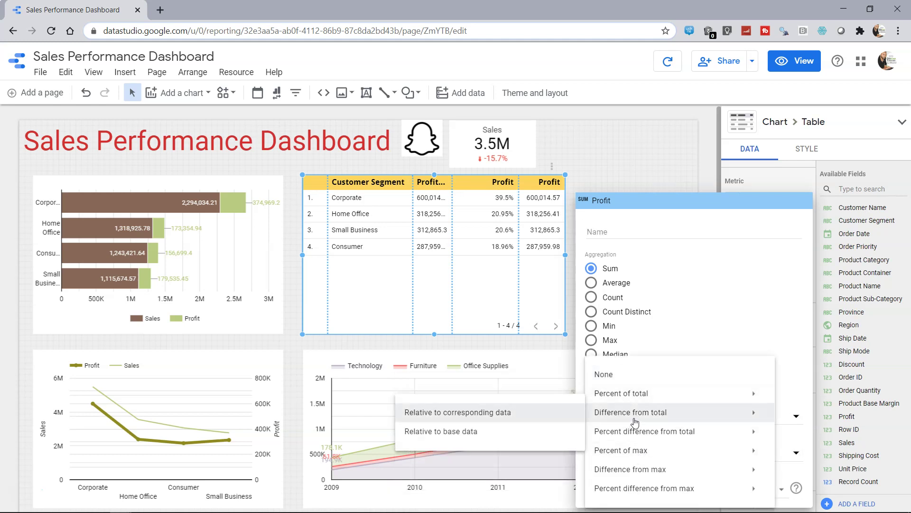
{"action": "left_click", "coordinate": [530, 415]}
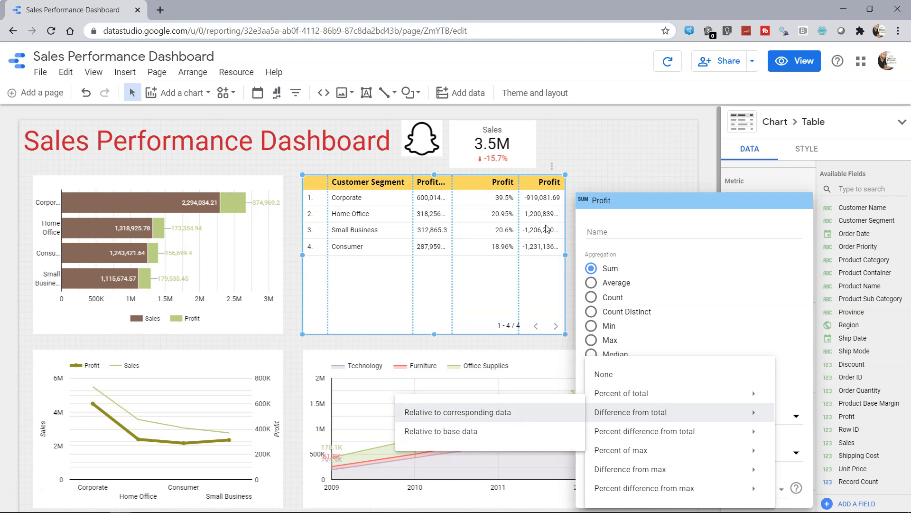
{"action": "left_click", "coordinate": [546, 280]}
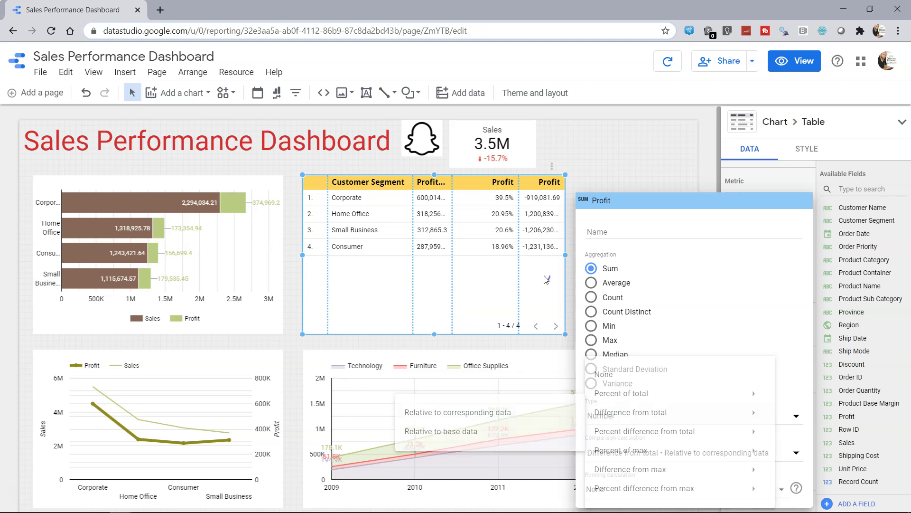
{"action": "left_click", "coordinate": [614, 165]}
{"action": "left_click_drag", "start_coordinate": [565, 254], "coordinate": [619, 256]}
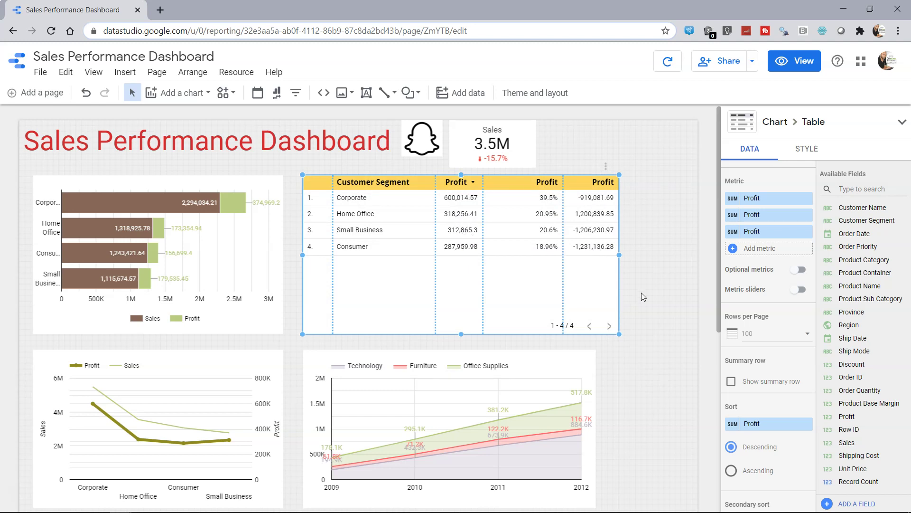
Switch the third Profit metric to Percent difference from total, relative to corresponding data
{"action": "left_click", "coordinate": [732, 231]}
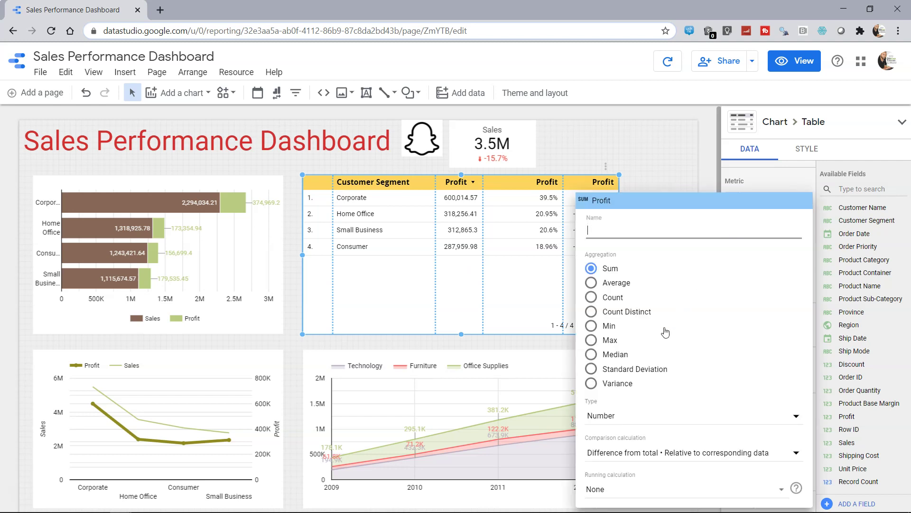
{"action": "left_click", "coordinate": [648, 451]}
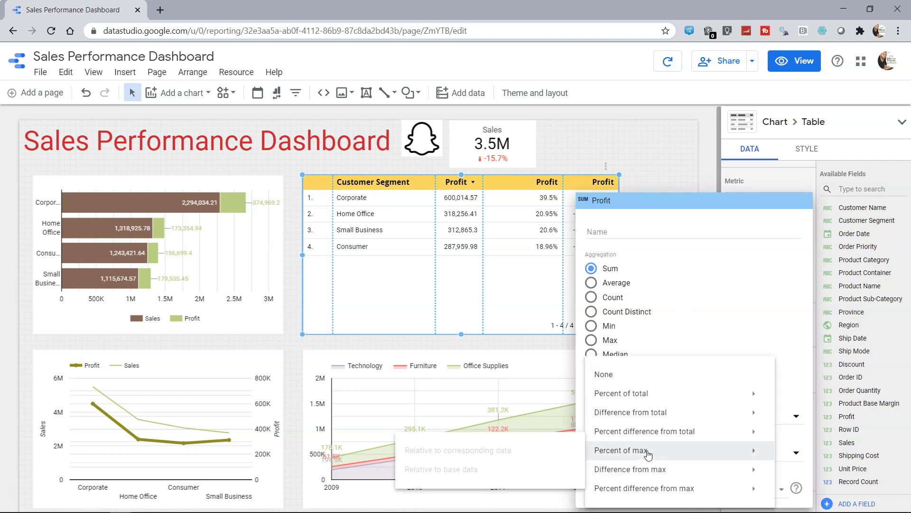
{"action": "mouse_move", "coordinate": [645, 435]}
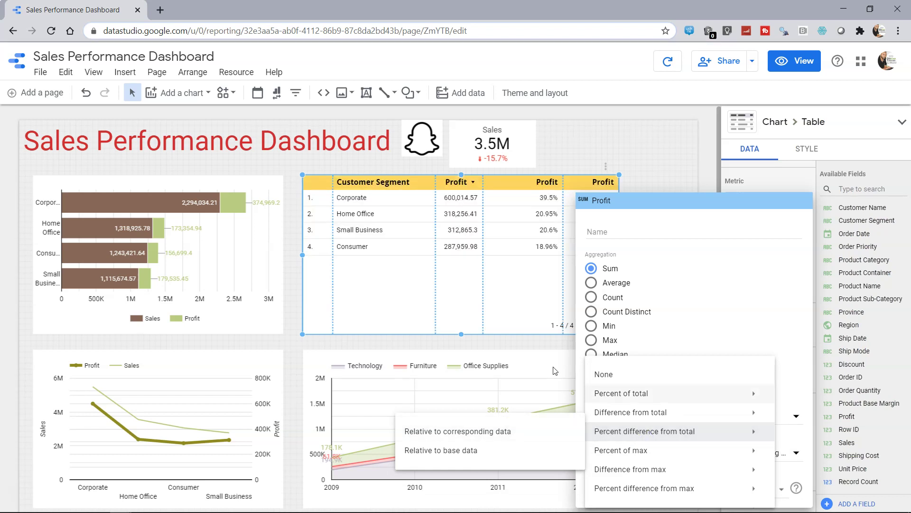
{"action": "left_click", "coordinate": [517, 302]}
{"action": "left_click", "coordinate": [533, 281]}
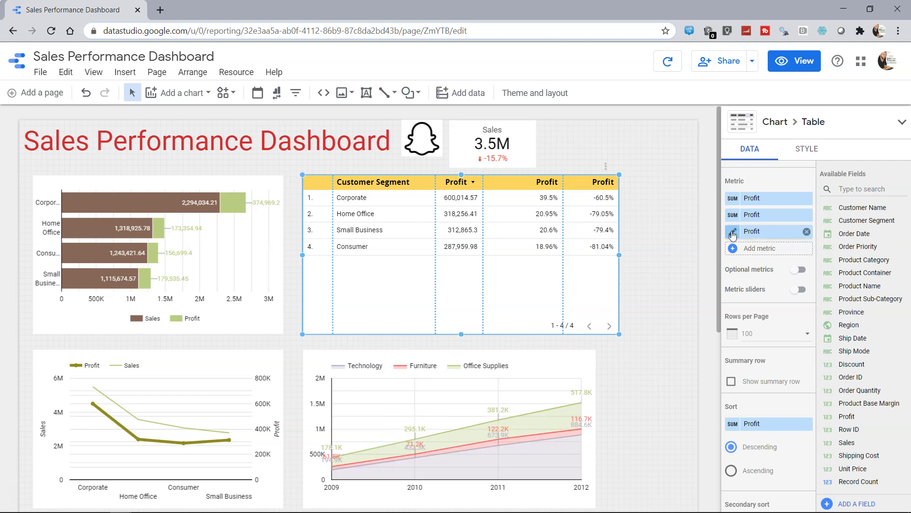
Review the third Profit metric's comparison calculation options, leaving Percent difference from total unchanged
{"action": "left_click", "coordinate": [755, 231]}
{"action": "left_click", "coordinate": [634, 449]}
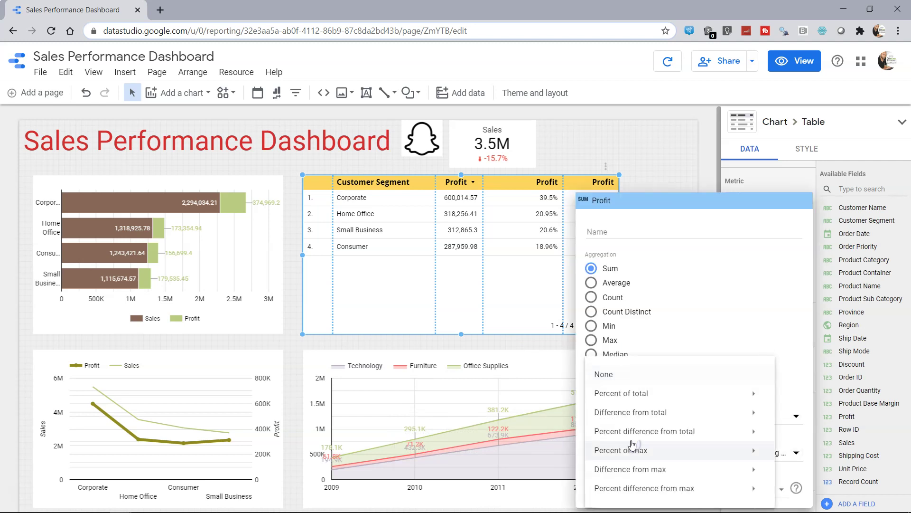
{"action": "mouse_move", "coordinate": [648, 443]}
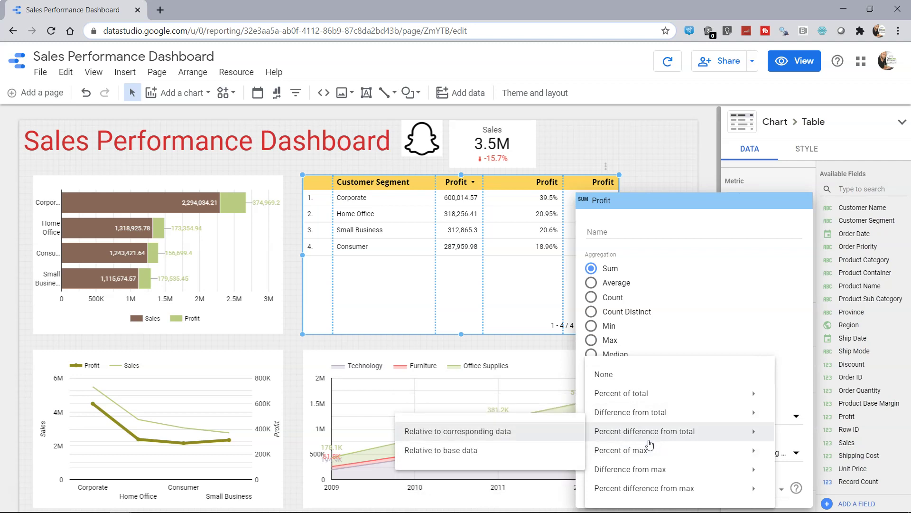
{"action": "mouse_move", "coordinate": [626, 456]}
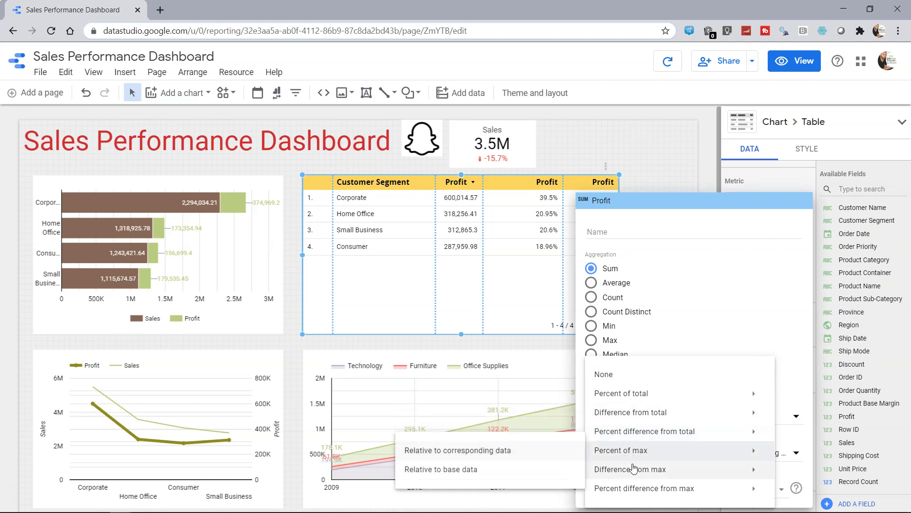
{"action": "mouse_move", "coordinate": [657, 485]}
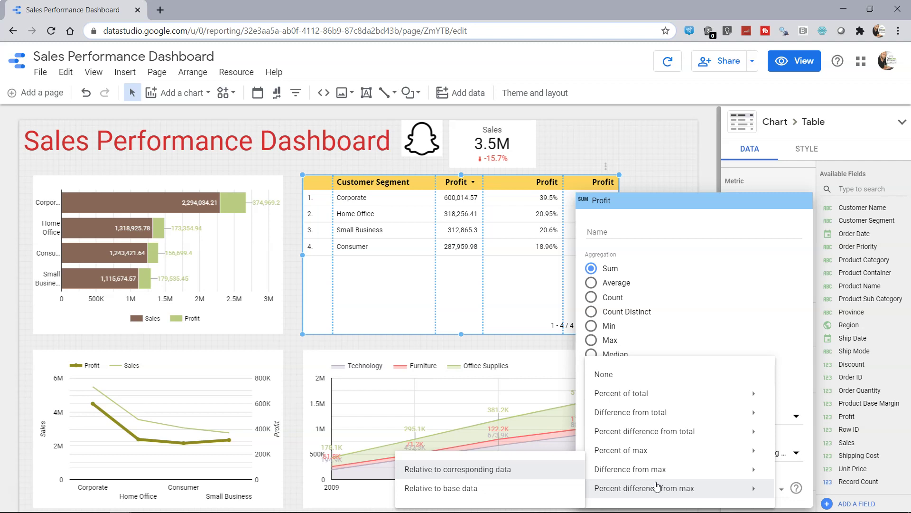
{"action": "left_click", "coordinate": [529, 288]}
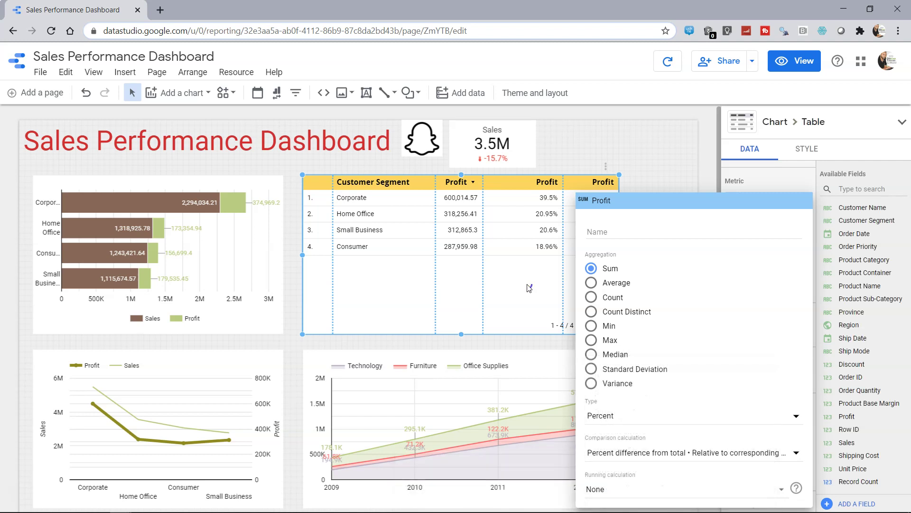
{"action": "left_click", "coordinate": [529, 288]}
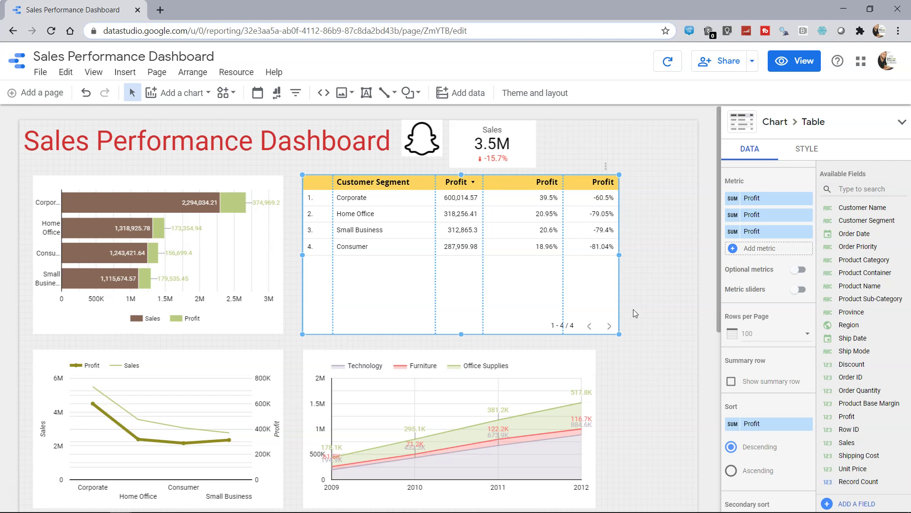
Review the third Profit metric's comparison calculation choices without changing them
{"action": "left_click", "coordinate": [732, 231]}
{"action": "left_click", "coordinate": [640, 454]}
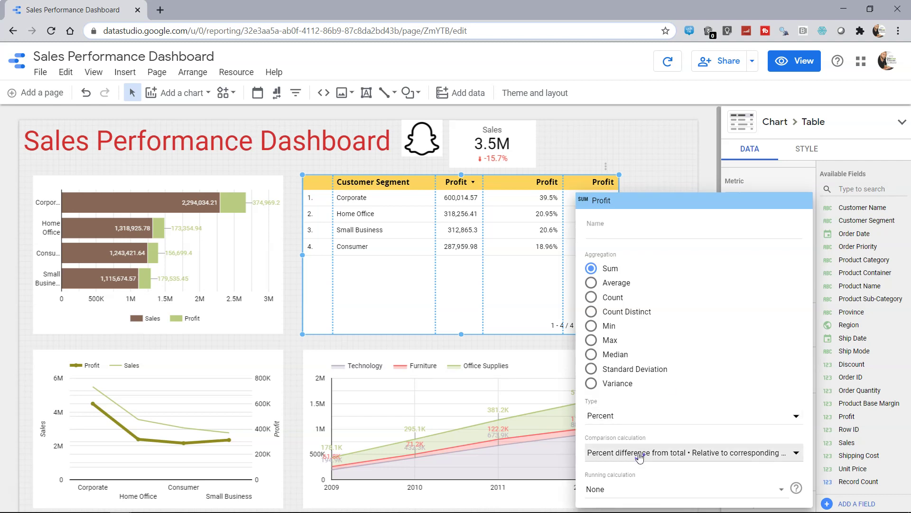
{"action": "mouse_move", "coordinate": [645, 399]}
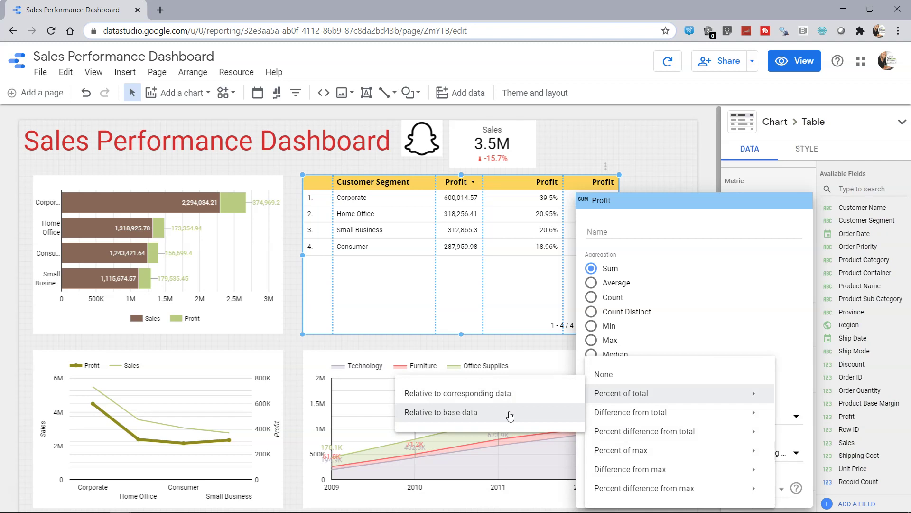
{"action": "left_click", "coordinate": [532, 303]}
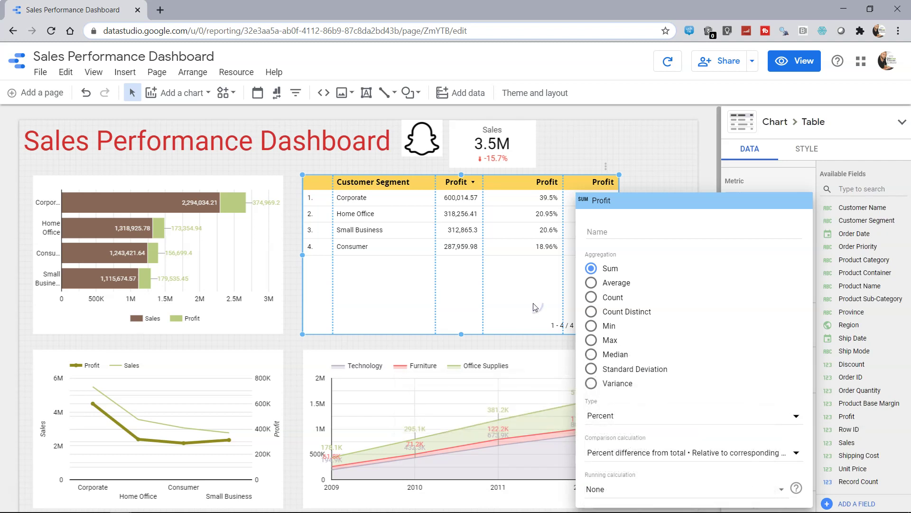
Delete the selected Customer Segment profit table from the dashboard
{"action": "right_click", "coordinate": [533, 303]}
{"action": "key", "text": "Escape"}
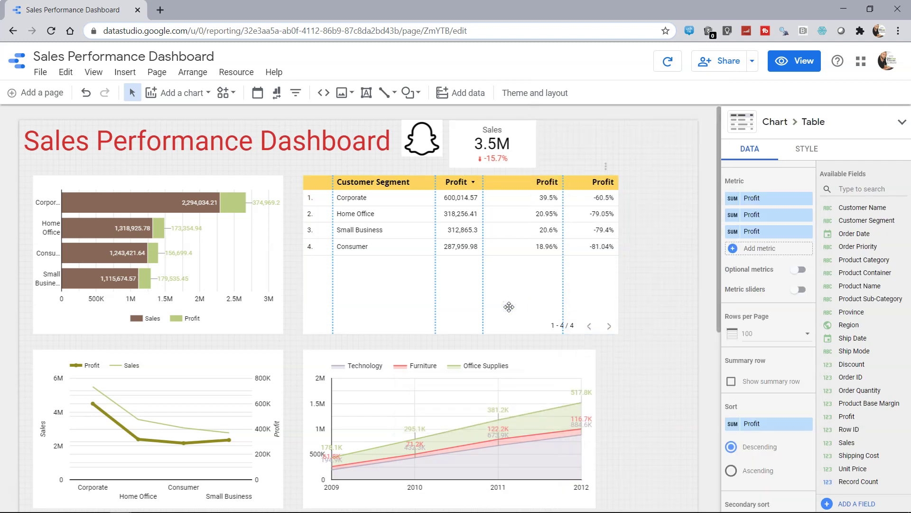
{"action": "key", "text": "Delete"}
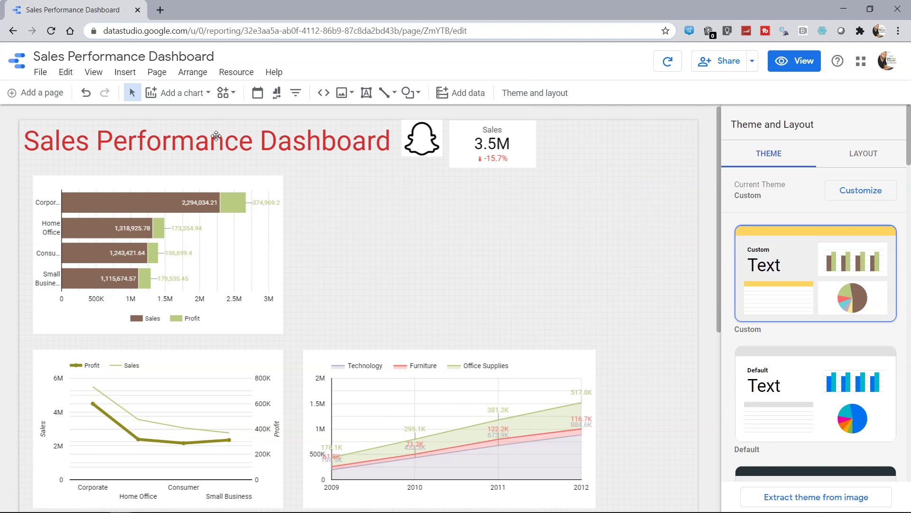
Insert a Time series chart and place it below the Sales scorecard
{"action": "left_click", "coordinate": [200, 95]}
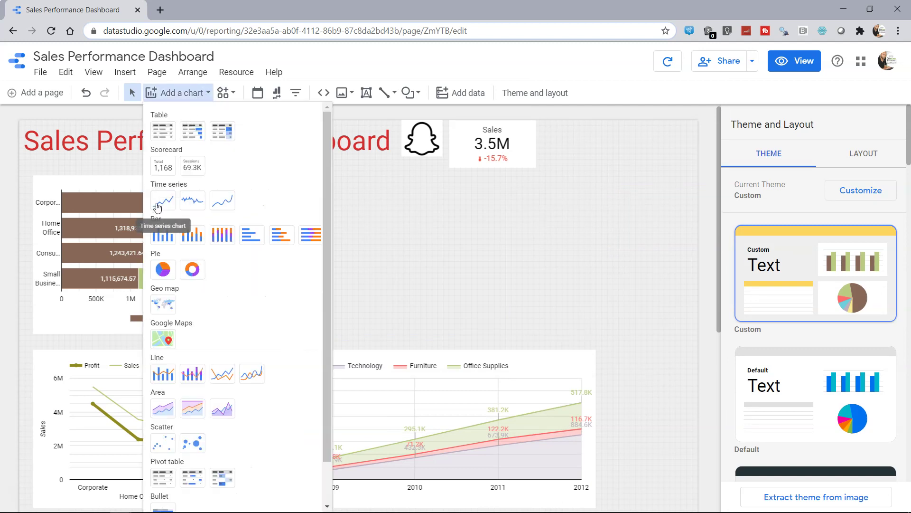
{"action": "left_click", "coordinate": [164, 205]}
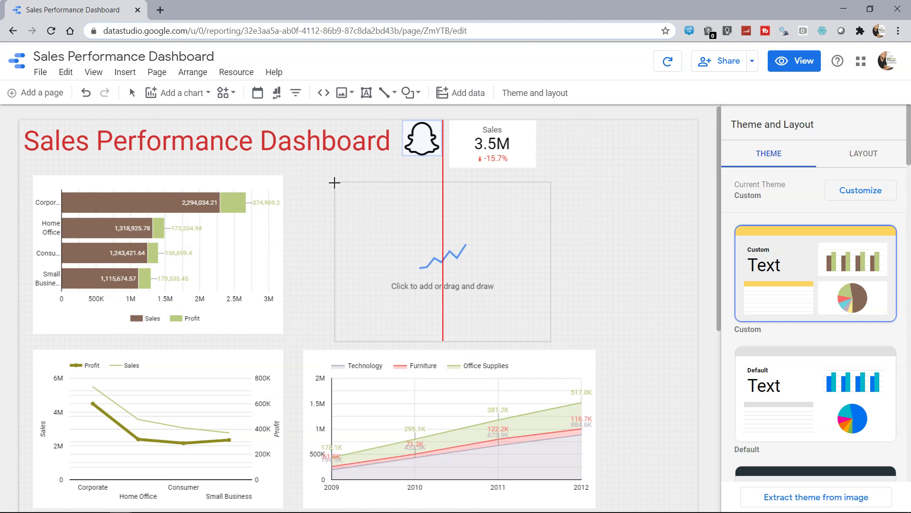
{"action": "left_click", "coordinate": [334, 180]}
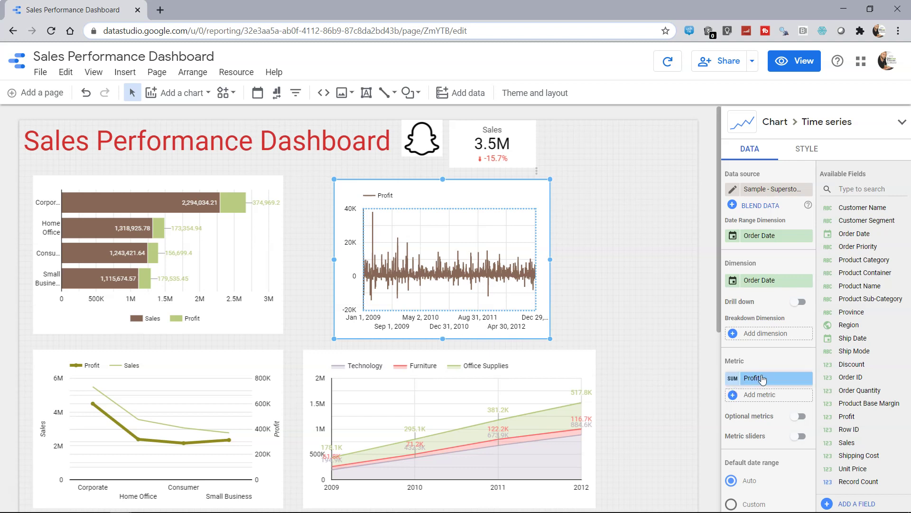
Switch the chart's default date range to Custom with a start date of Dec 1, 2012
{"action": "scroll", "coordinate": [761, 378], "scroll_direction": "down", "scroll_amount": 4}
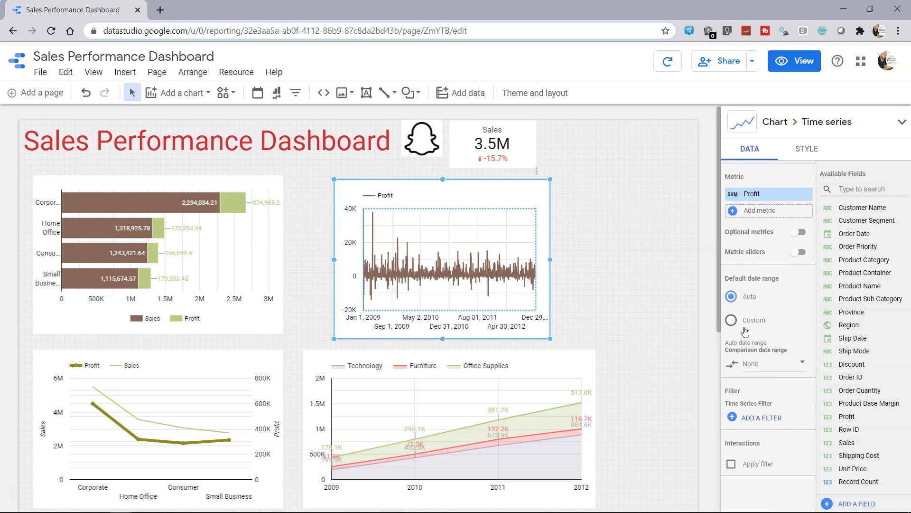
{"action": "left_click", "coordinate": [732, 321]}
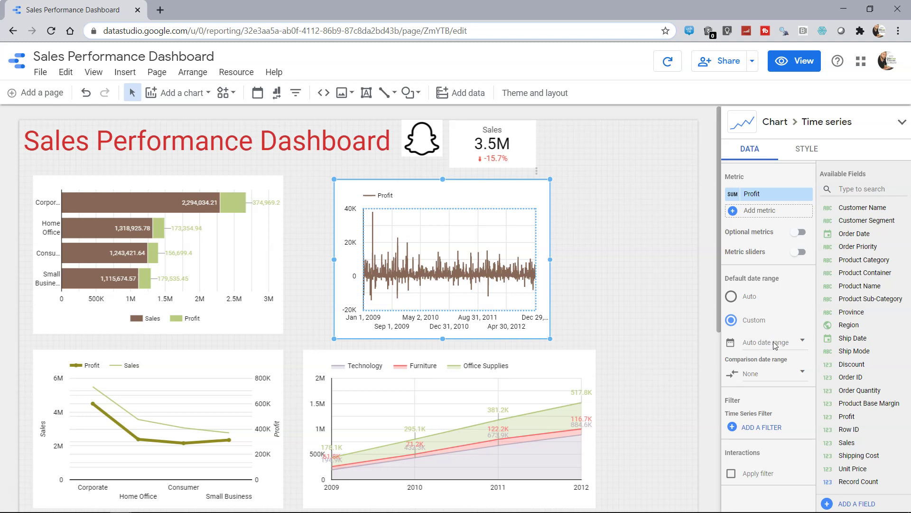
{"action": "left_click", "coordinate": [776, 343]}
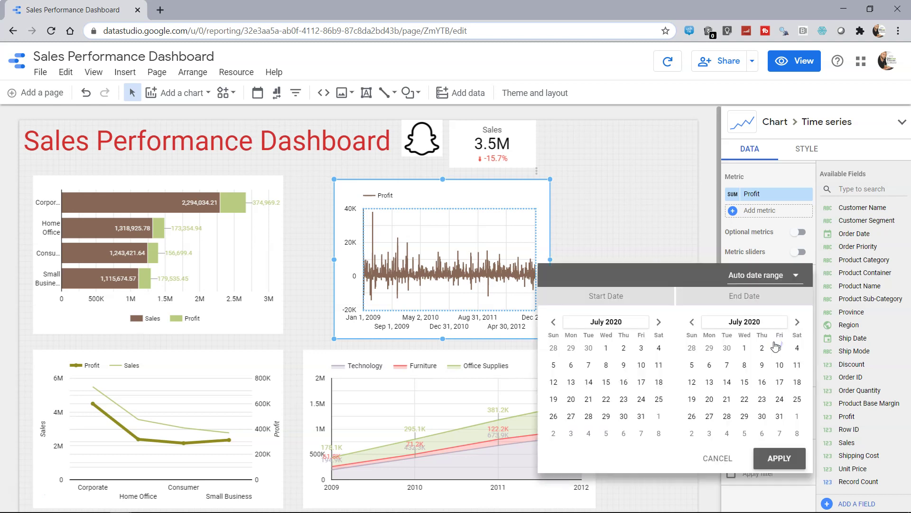
{"action": "left_click", "coordinate": [628, 326]}
{"action": "left_click", "coordinate": [602, 323]}
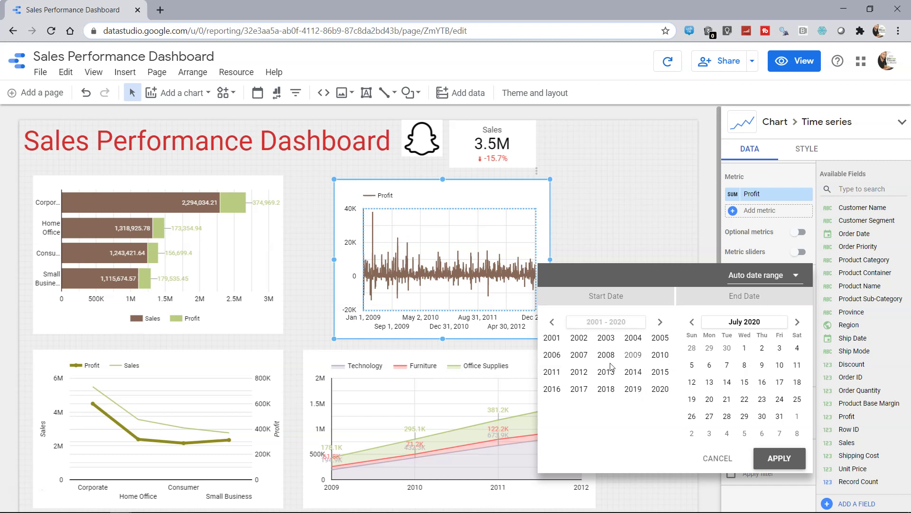
{"action": "left_click", "coordinate": [580, 374]}
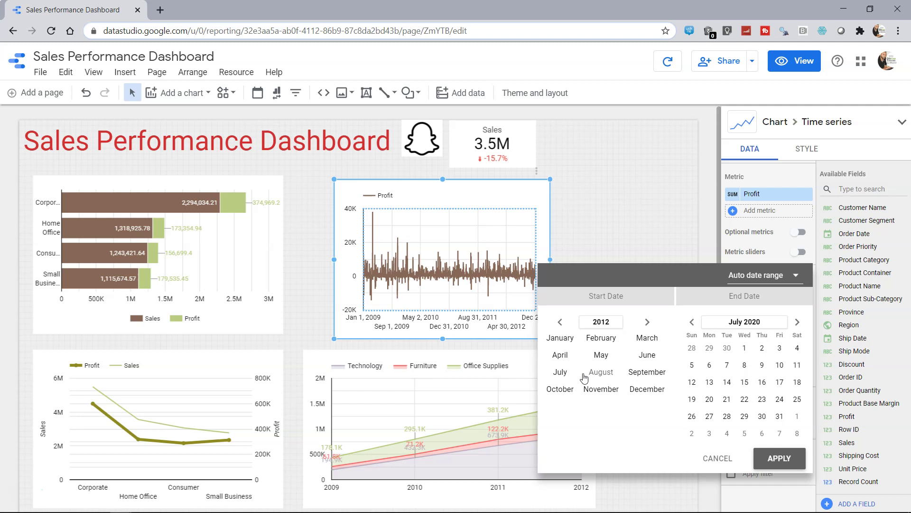
{"action": "left_click", "coordinate": [643, 390]}
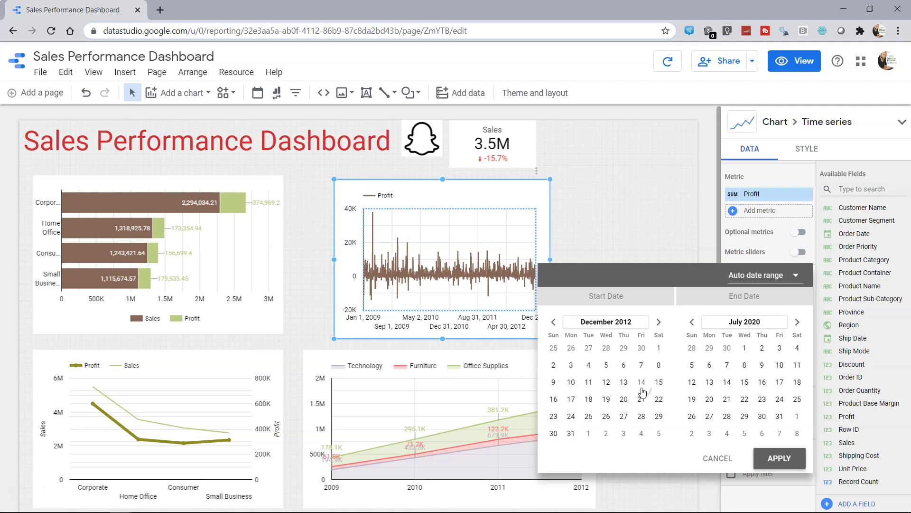
{"action": "left_click", "coordinate": [660, 349]}
Set the end date to Dec 31, 2012, apply the range, and widen the chart both sides
{"action": "left_click", "coordinate": [735, 323]}
{"action": "left_click", "coordinate": [736, 324]}
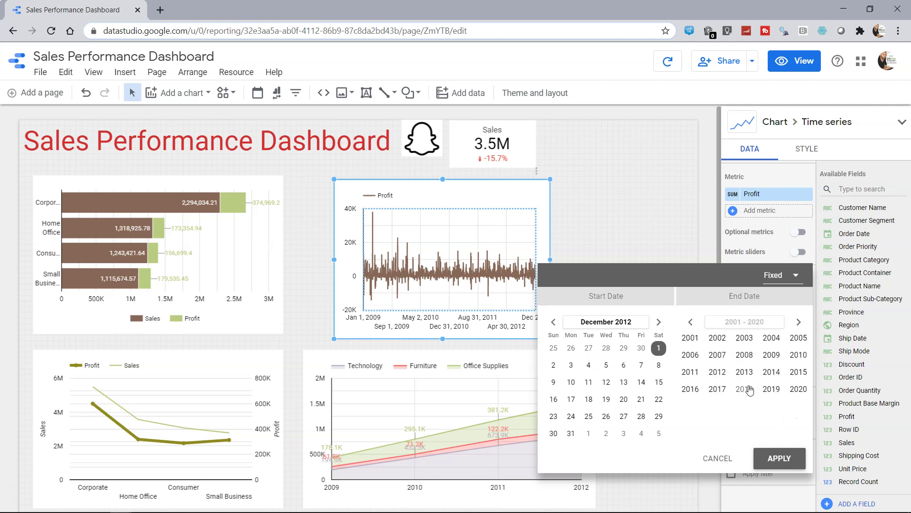
{"action": "left_click", "coordinate": [719, 373]}
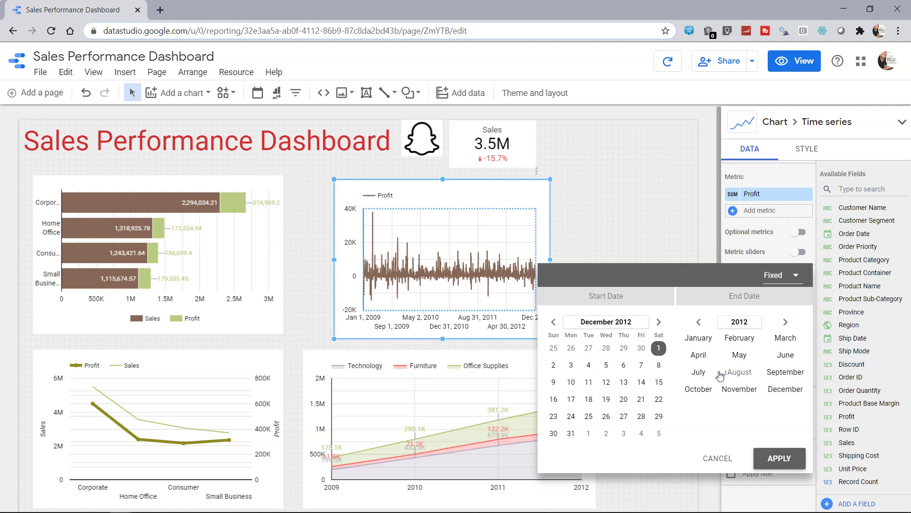
{"action": "left_click", "coordinate": [786, 389]}
{"action": "left_click", "coordinate": [710, 435]}
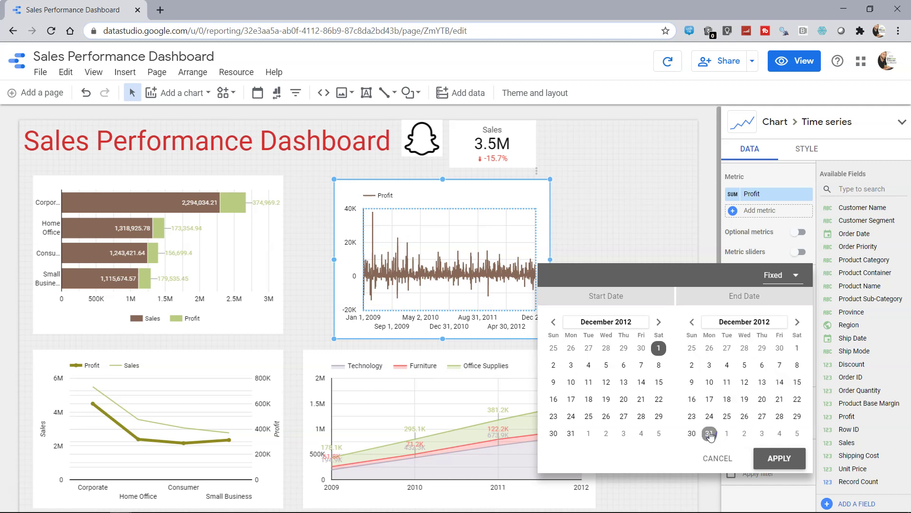
{"action": "left_click", "coordinate": [659, 350]}
{"action": "left_click", "coordinate": [771, 458]}
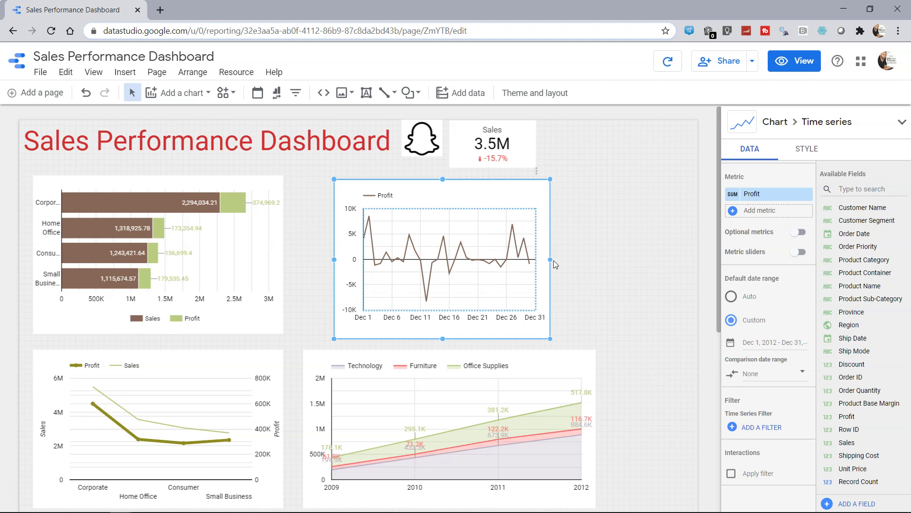
{"action": "left_click_drag", "start_coordinate": [550, 259], "coordinate": [690, 266]}
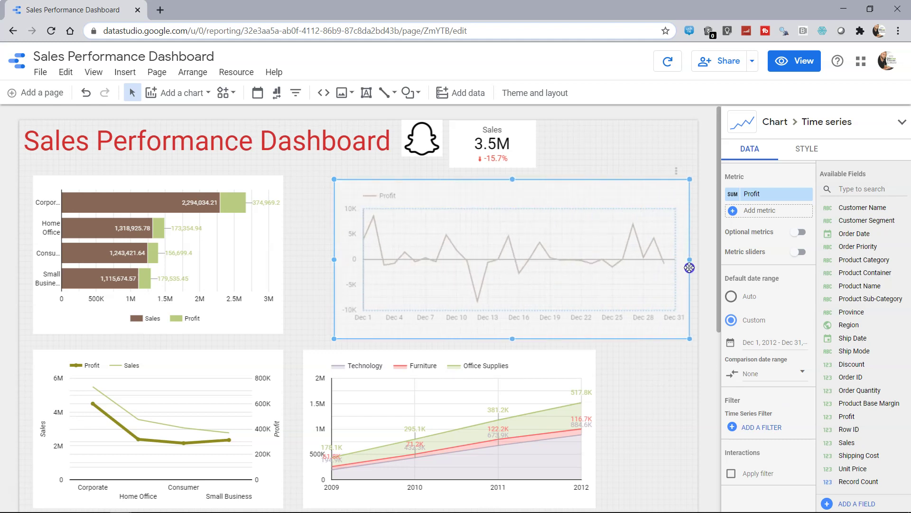
{"action": "left_click_drag", "start_coordinate": [335, 261], "coordinate": [300, 260]}
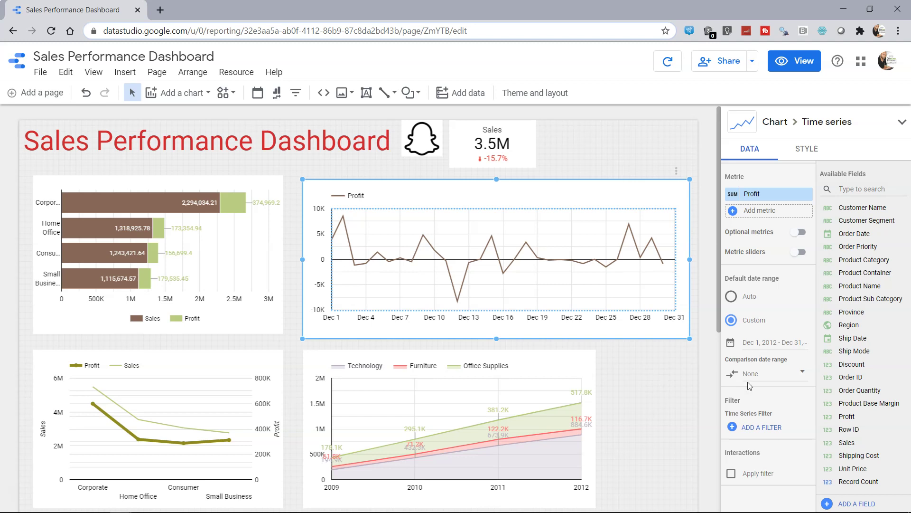
Add a Nov 1–30, 2012 comparison date range to the Profit time series
{"action": "left_click", "coordinate": [772, 377]}
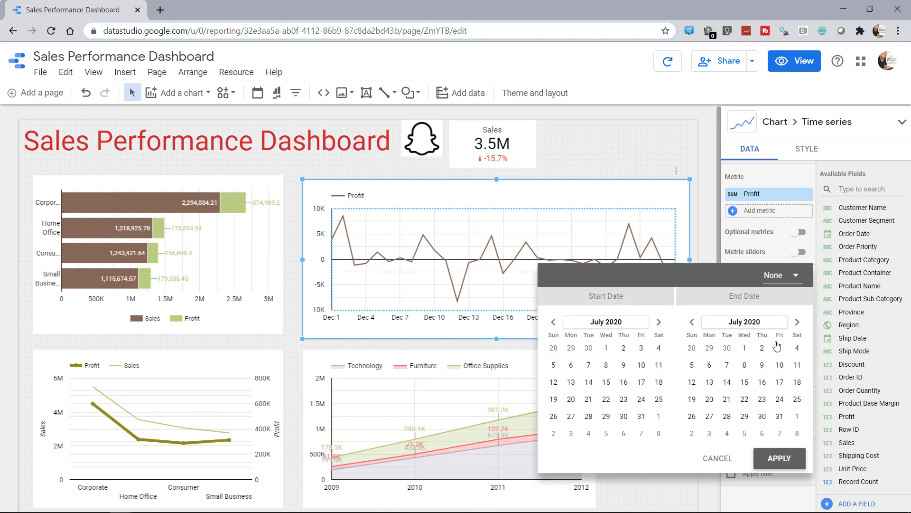
{"action": "left_click", "coordinate": [793, 278]}
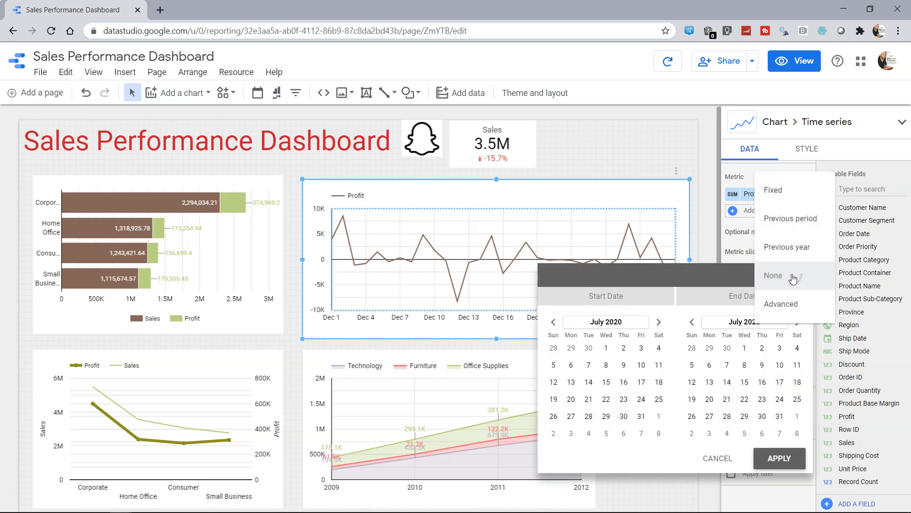
{"action": "left_click", "coordinate": [801, 219]}
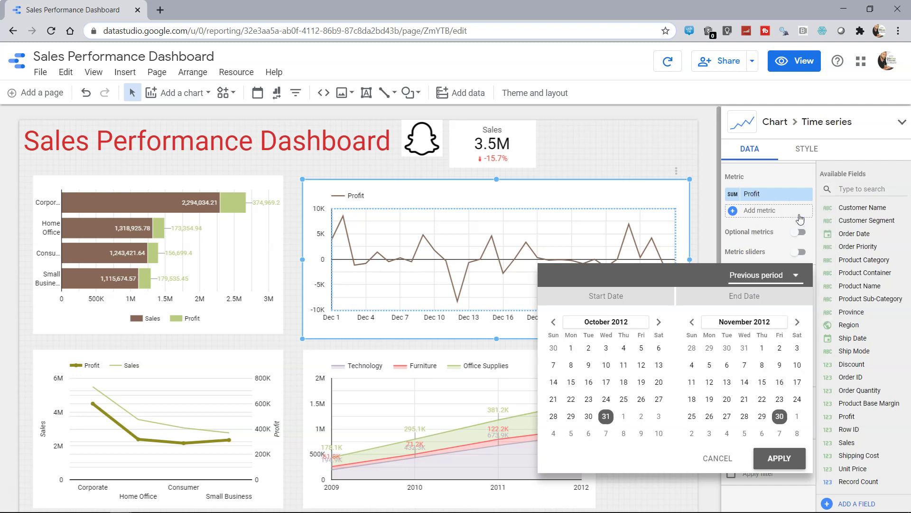
{"action": "left_click", "coordinate": [625, 416]}
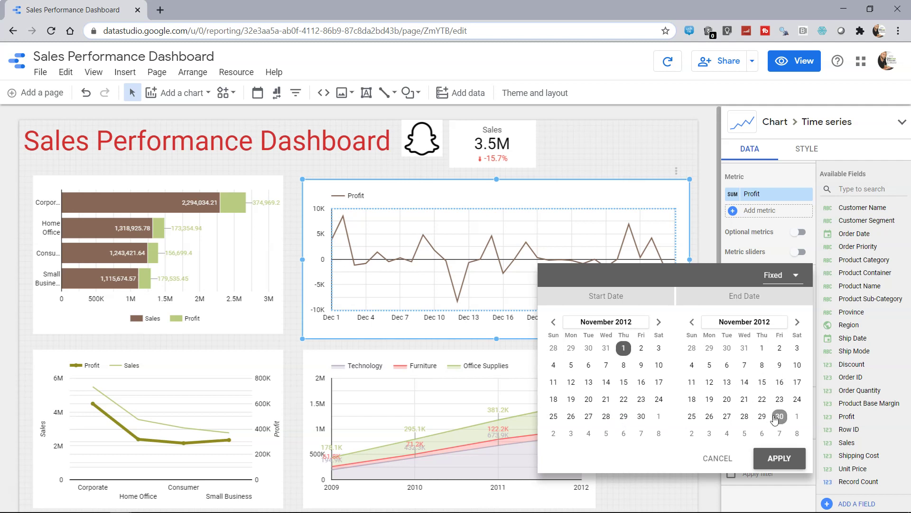
{"action": "left_click", "coordinate": [776, 460]}
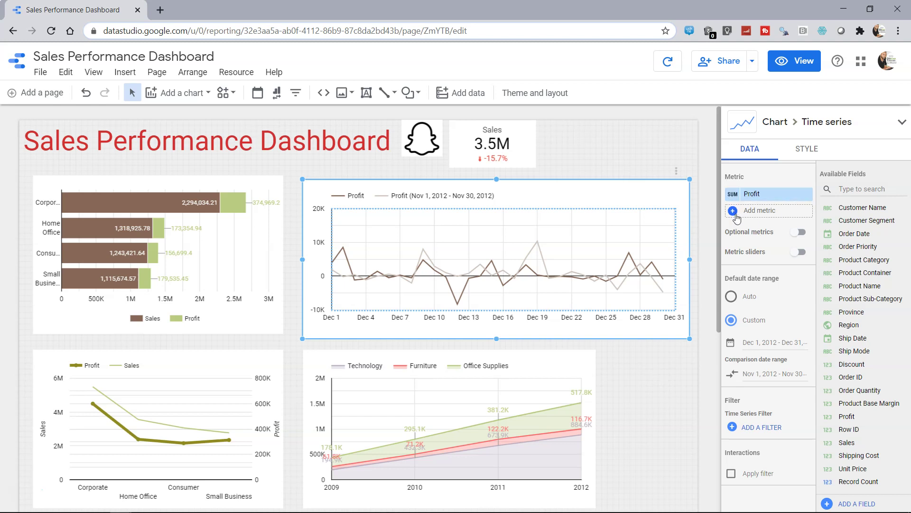
Set Profit's comparison calculation to Percent of total, relative to base data, and switch to view mode
{"action": "left_click", "coordinate": [737, 195]}
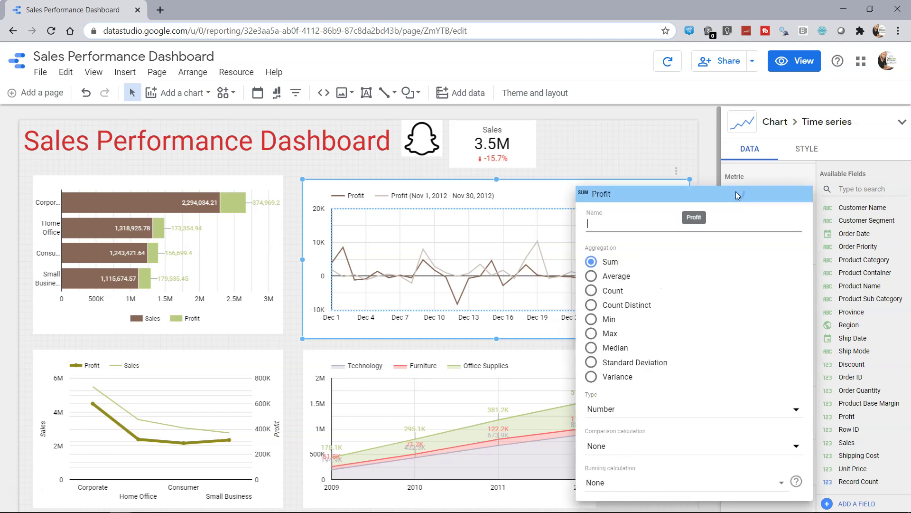
{"action": "left_click", "coordinate": [643, 449]}
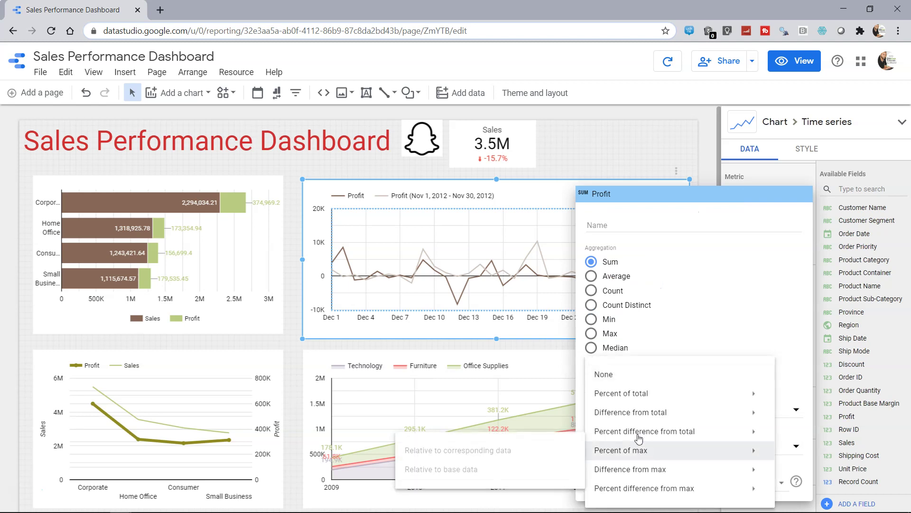
{"action": "mouse_move", "coordinate": [652, 396]}
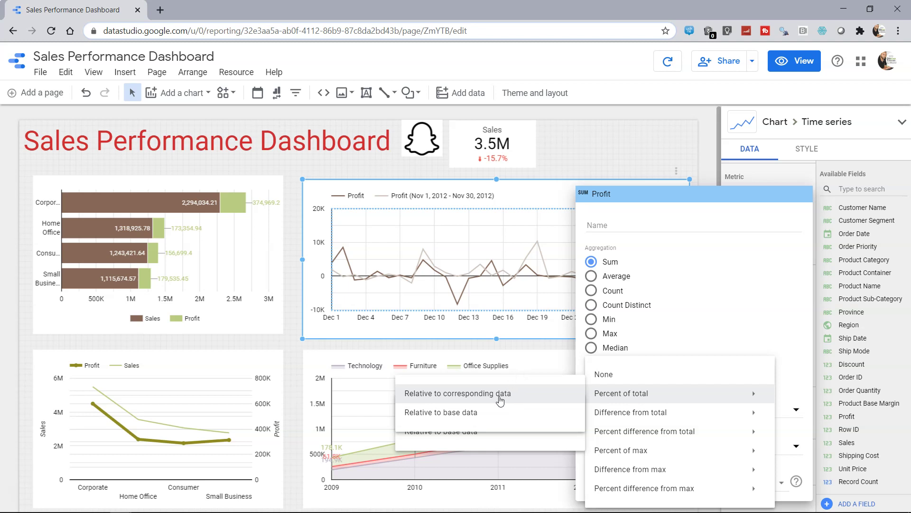
{"action": "left_click", "coordinate": [504, 299]}
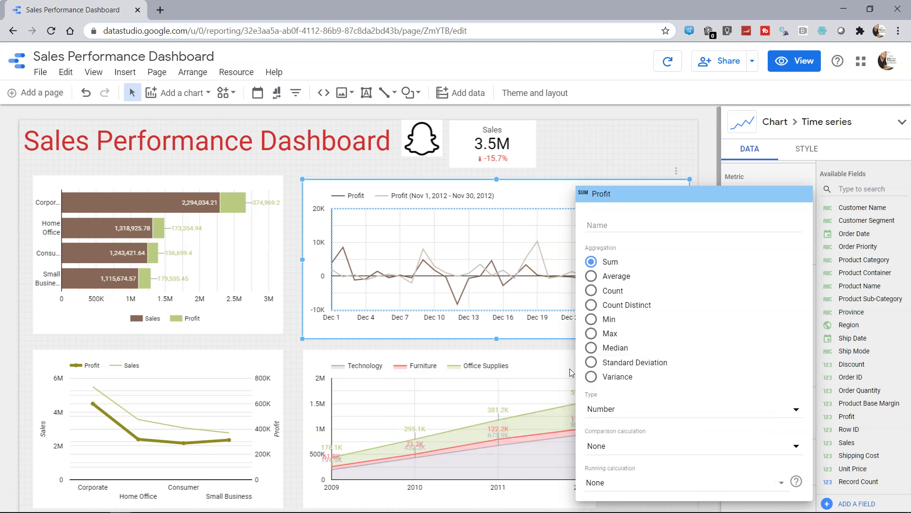
{"action": "left_click", "coordinate": [611, 452]}
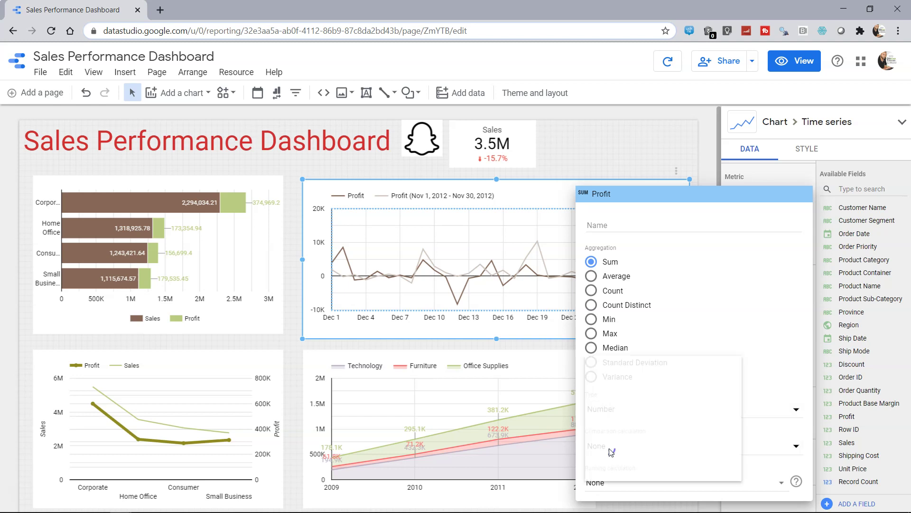
{"action": "mouse_move", "coordinate": [614, 401]}
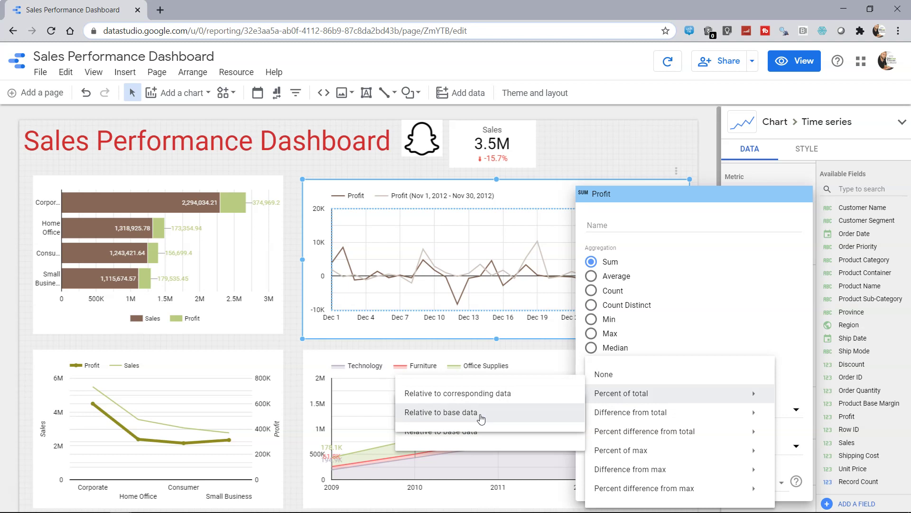
{"action": "left_click", "coordinate": [480, 414]}
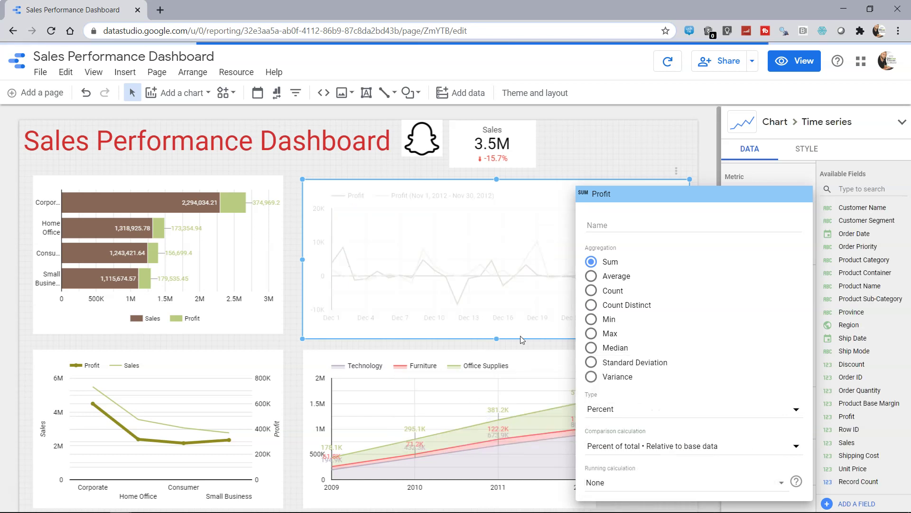
{"action": "left_click", "coordinate": [516, 303]}
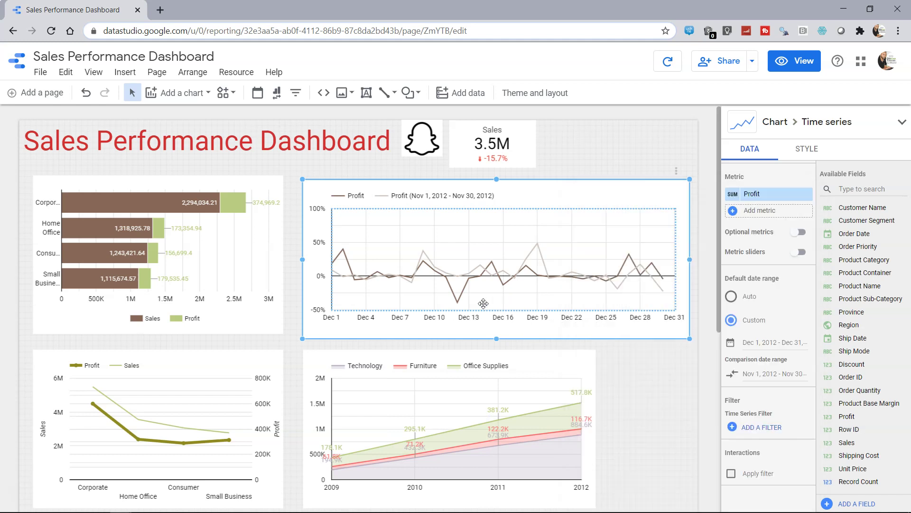
{"action": "left_click", "coordinate": [797, 62]}
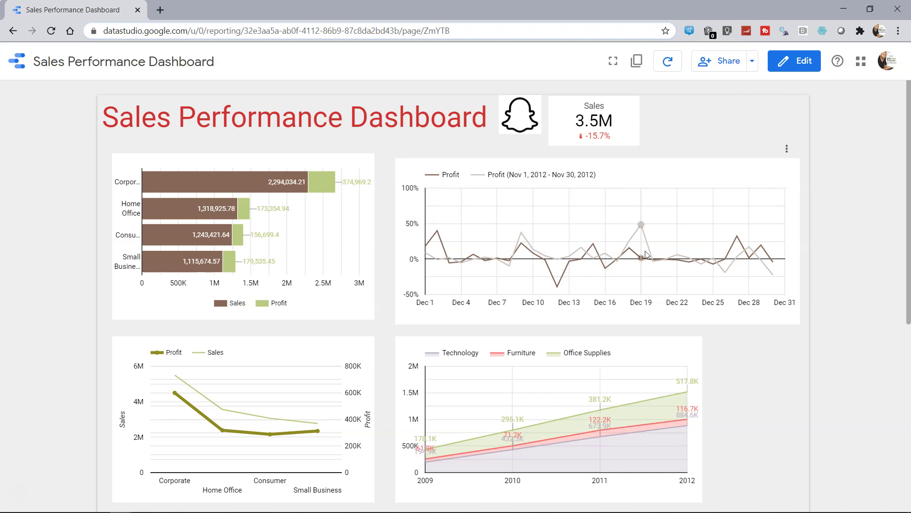
Read the chart tooltip comparing Dec 12, 2012 (-39.14%) with Nov 12 (-0.39%)
{"action": "mouse_move", "coordinate": [643, 251]}
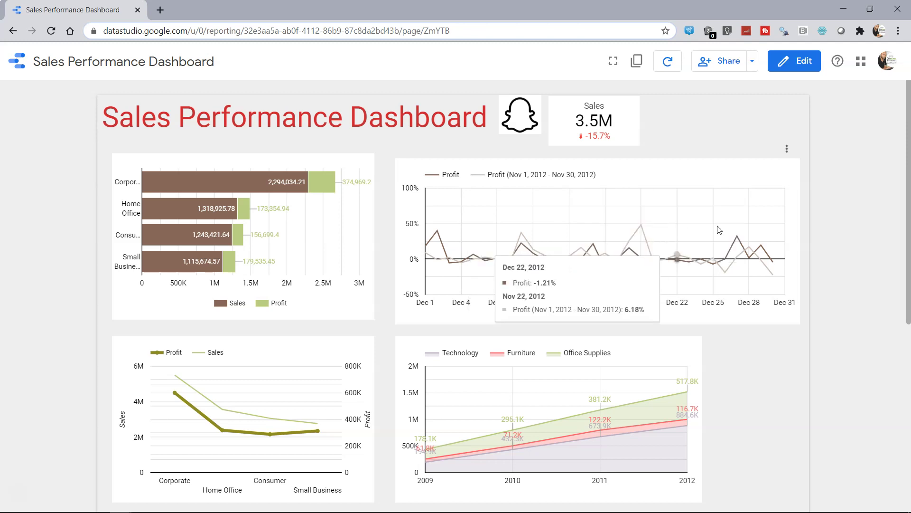
Switch the Profit metric's comparison to Percent of max relative to corresponding data, then view the report
{"action": "left_click", "coordinate": [804, 64]}
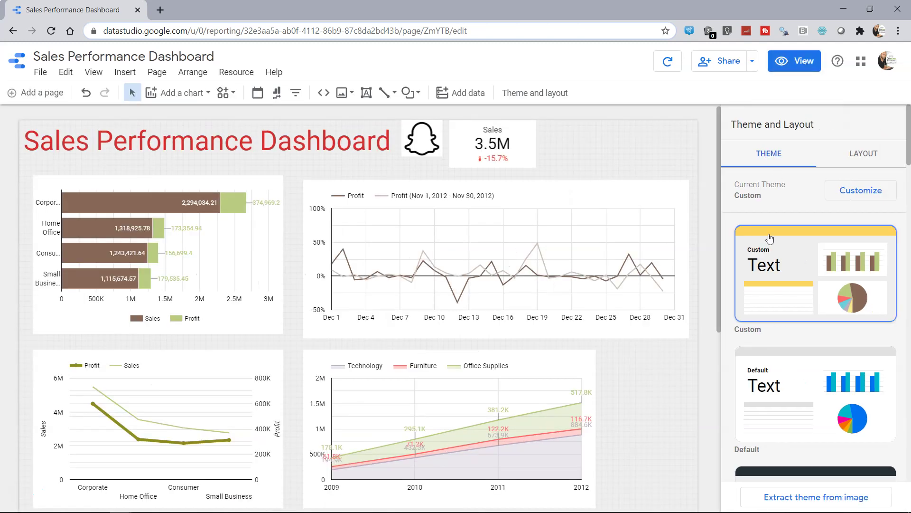
{"action": "left_click", "coordinate": [623, 240]}
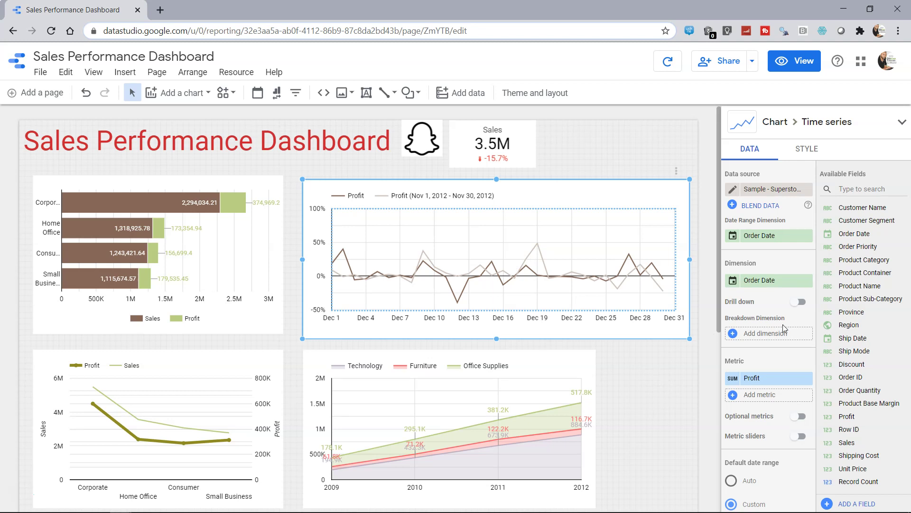
{"action": "scroll", "coordinate": [784, 327], "scroll_direction": "down", "scroll_amount": 3}
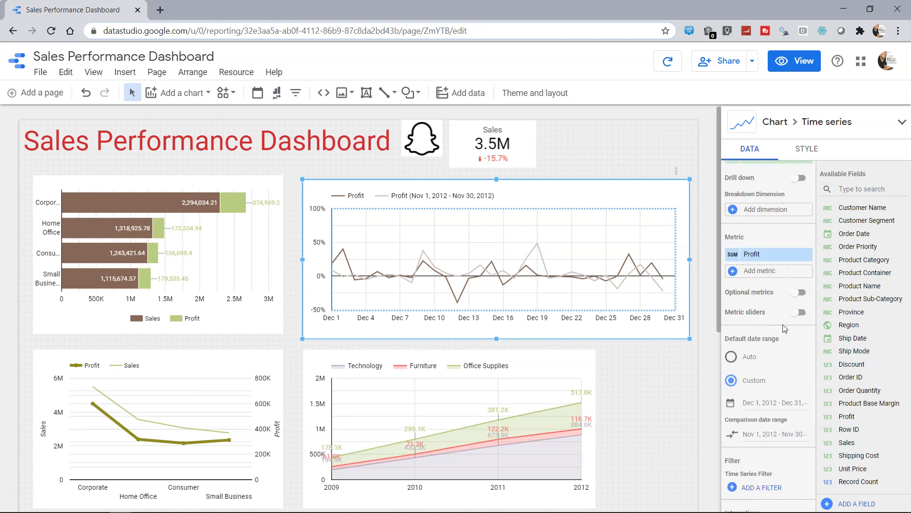
{"action": "left_click", "coordinate": [732, 258]}
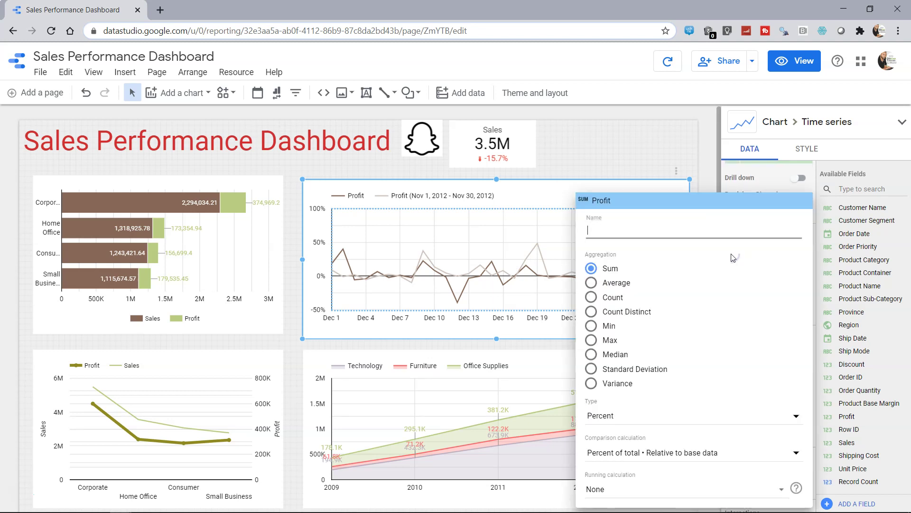
{"action": "left_click", "coordinate": [644, 455]}
{"action": "mouse_move", "coordinate": [644, 413]}
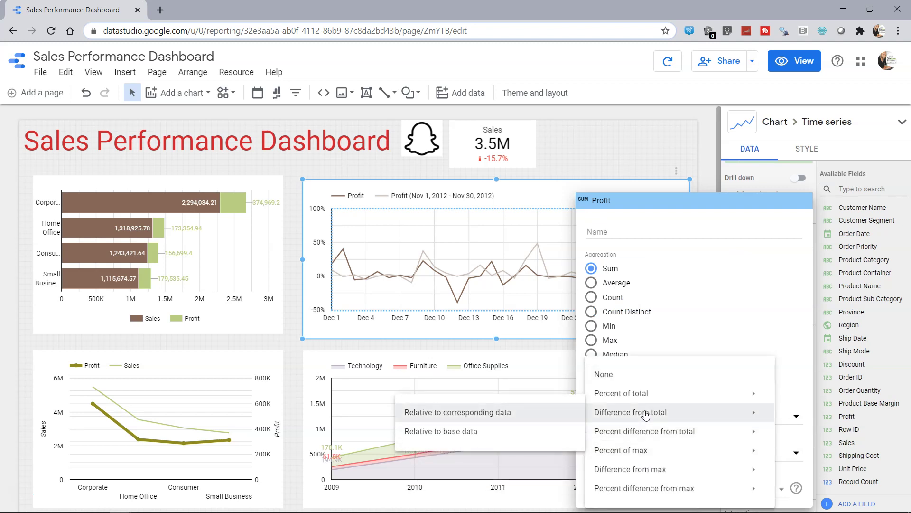
{"action": "mouse_move", "coordinate": [647, 455]}
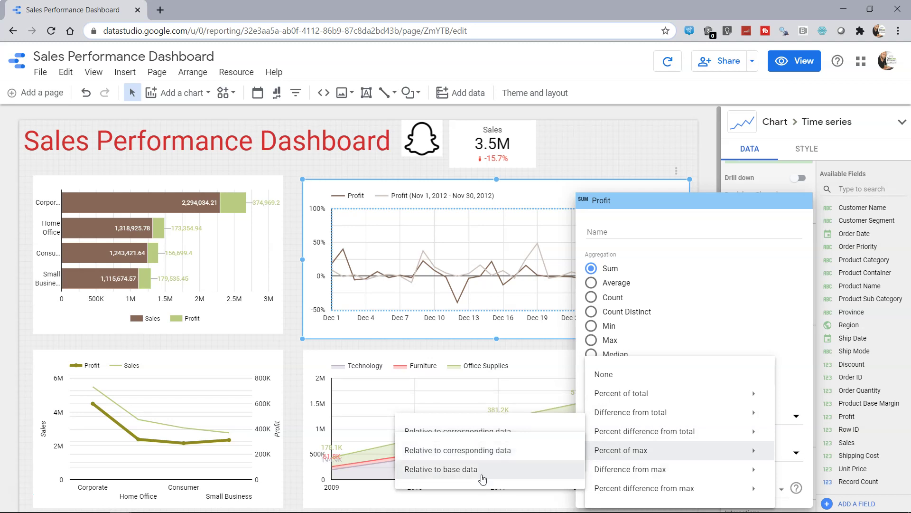
{"action": "left_click", "coordinate": [498, 450]}
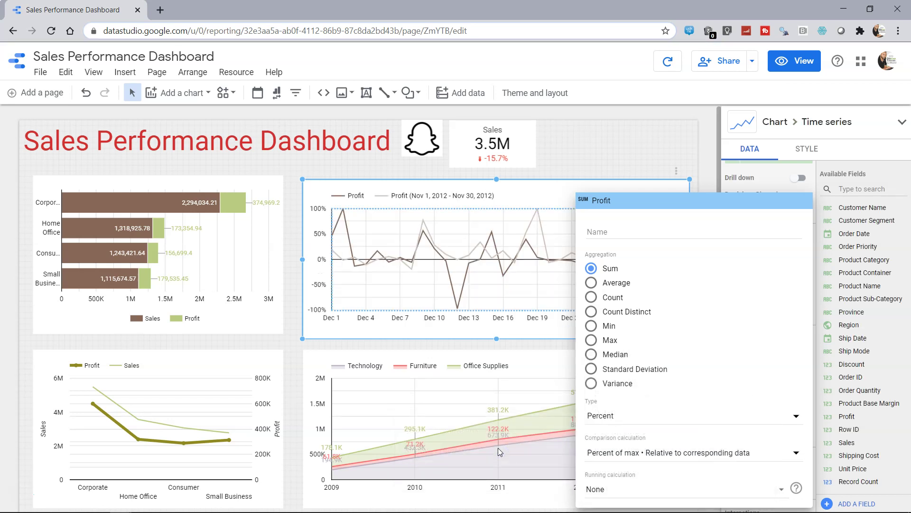
{"action": "left_click", "coordinate": [546, 291]}
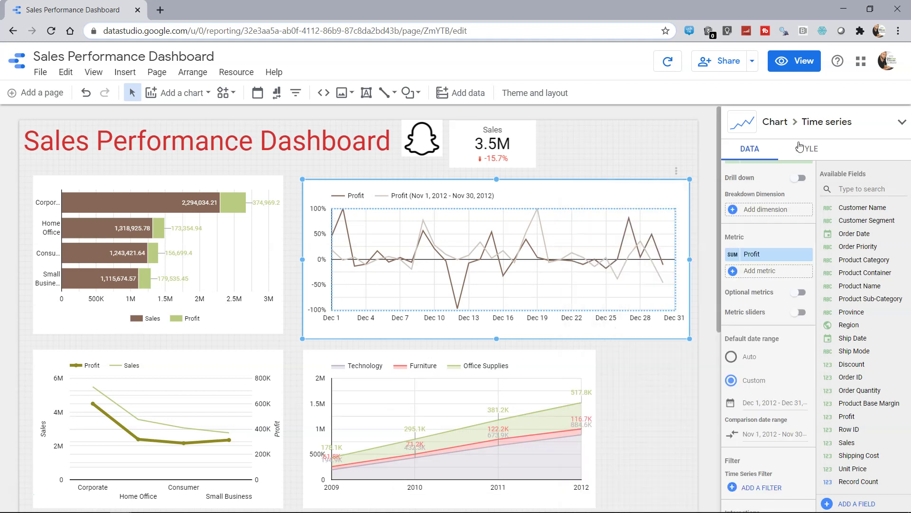
{"action": "left_click", "coordinate": [800, 70]}
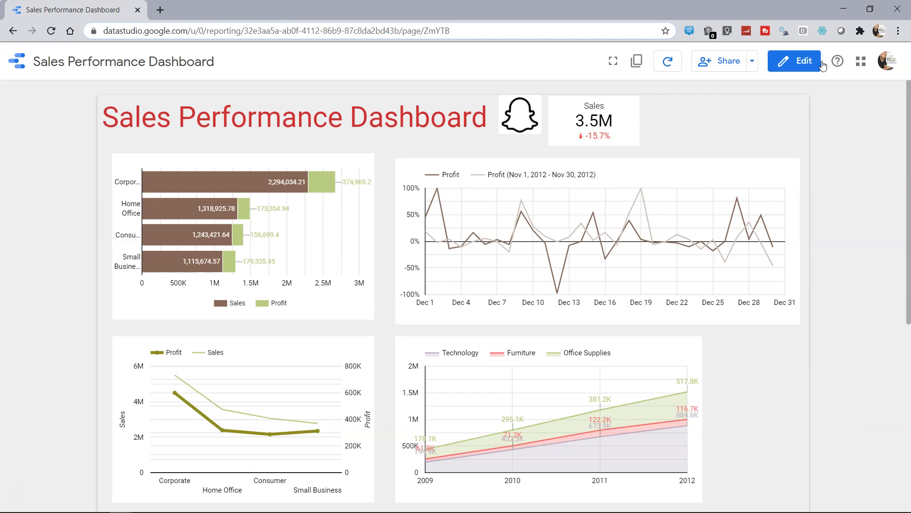
{"action": "mouse_move", "coordinate": [640, 279]}
{"action": "mouse_move", "coordinate": [437, 198]}
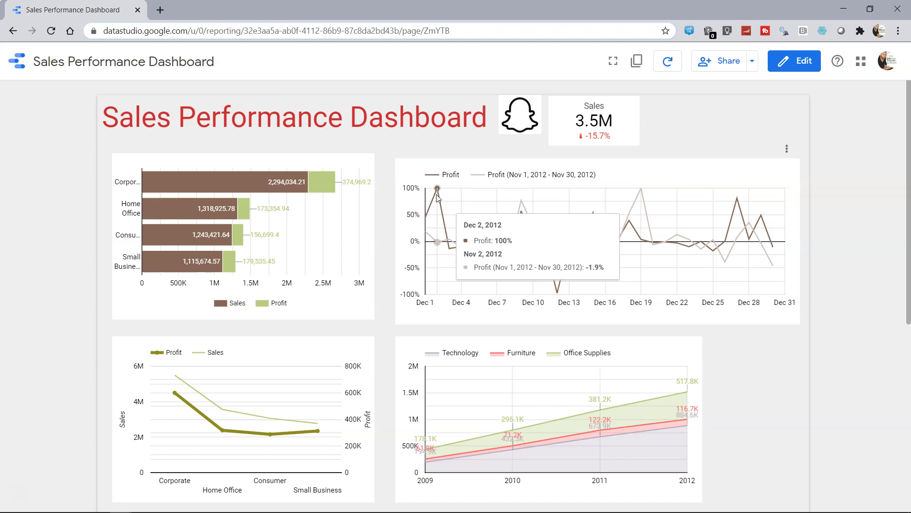
{"action": "mouse_move", "coordinate": [644, 198]}
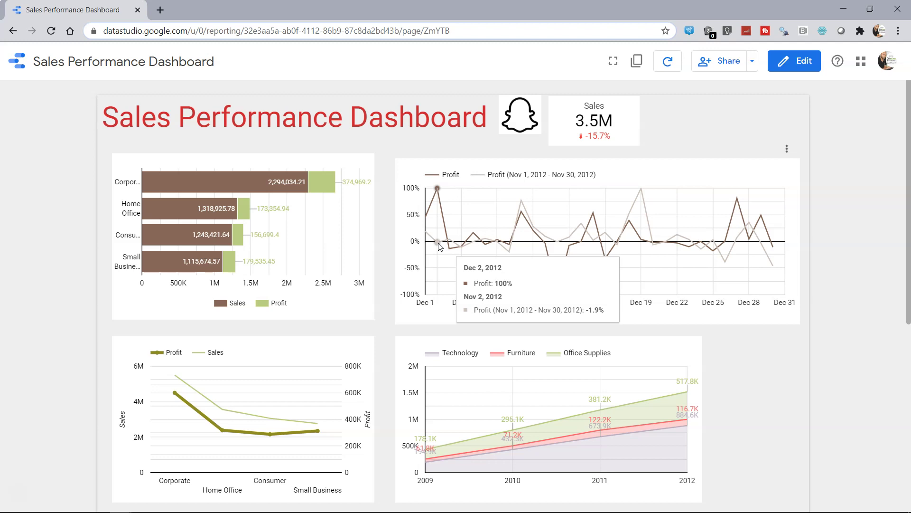
{"action": "mouse_move", "coordinate": [558, 291]}
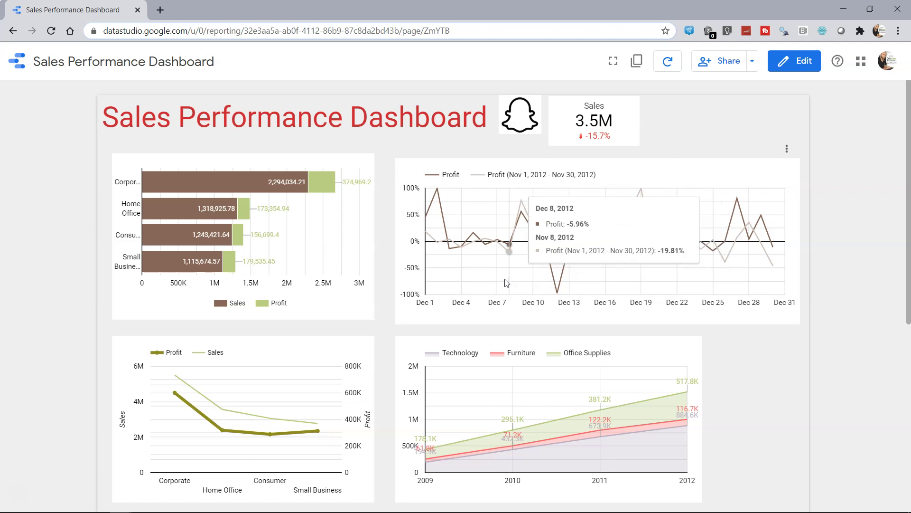
{"action": "mouse_move", "coordinate": [693, 245]}
{"action": "mouse_move", "coordinate": [734, 256]}
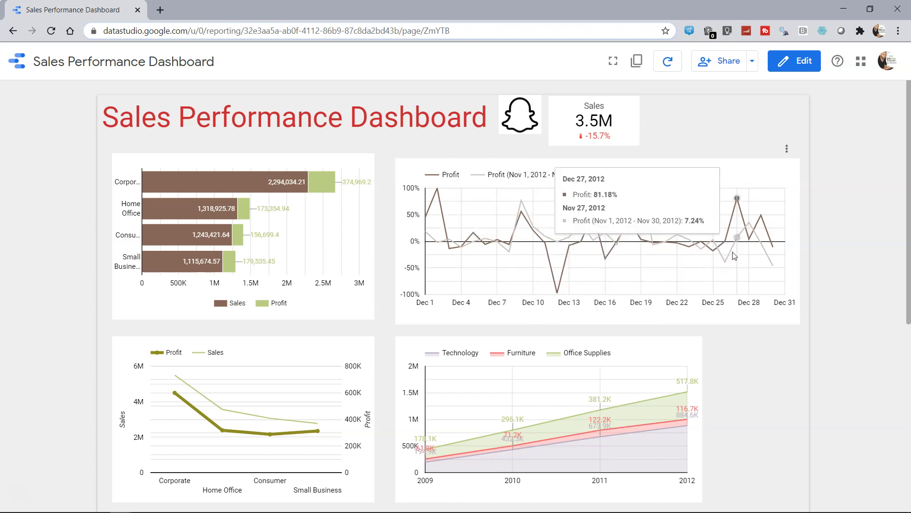